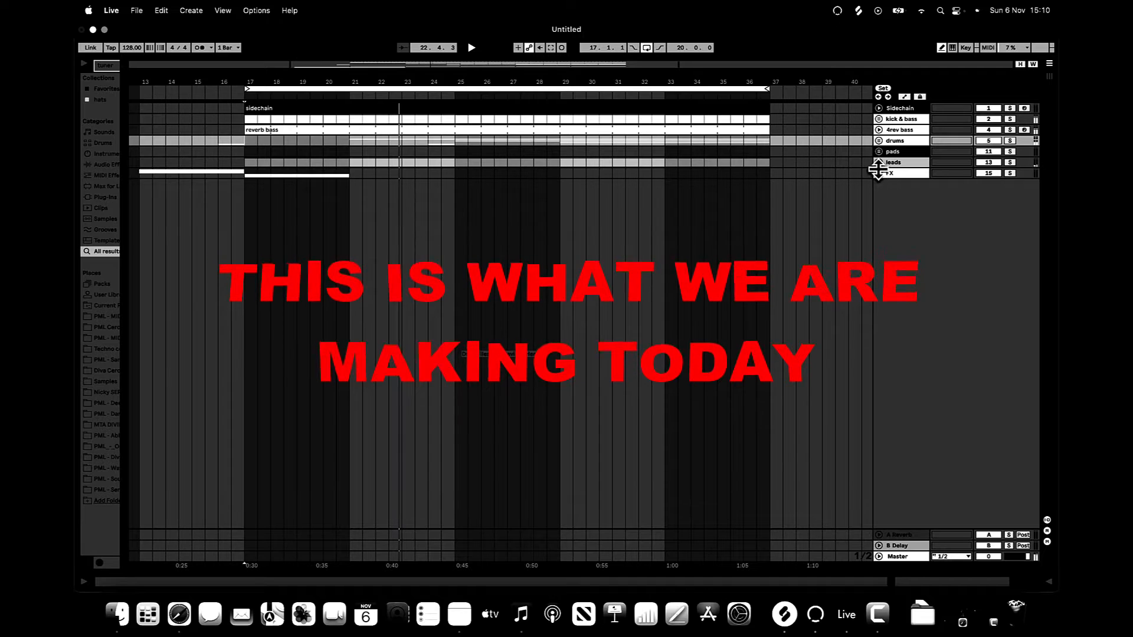
Step: Unfold the FX and leads groups and the Serum track to inspect their clips, and fold the groups again
left_click(879, 172)
left_click(878, 162)
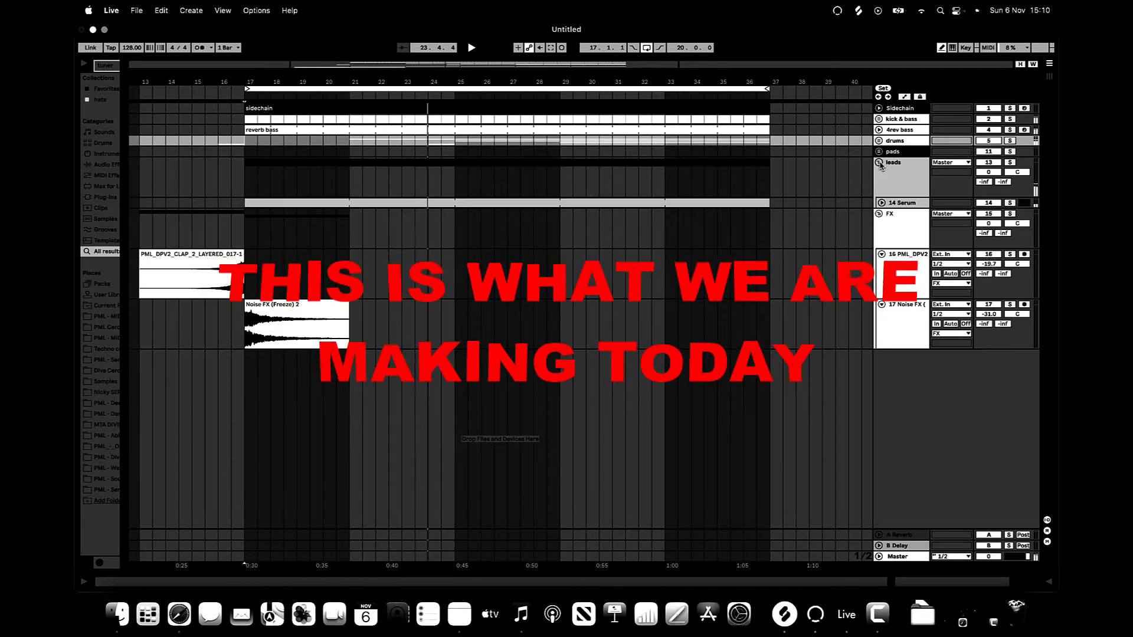
left_click(886, 203)
left_click(881, 203)
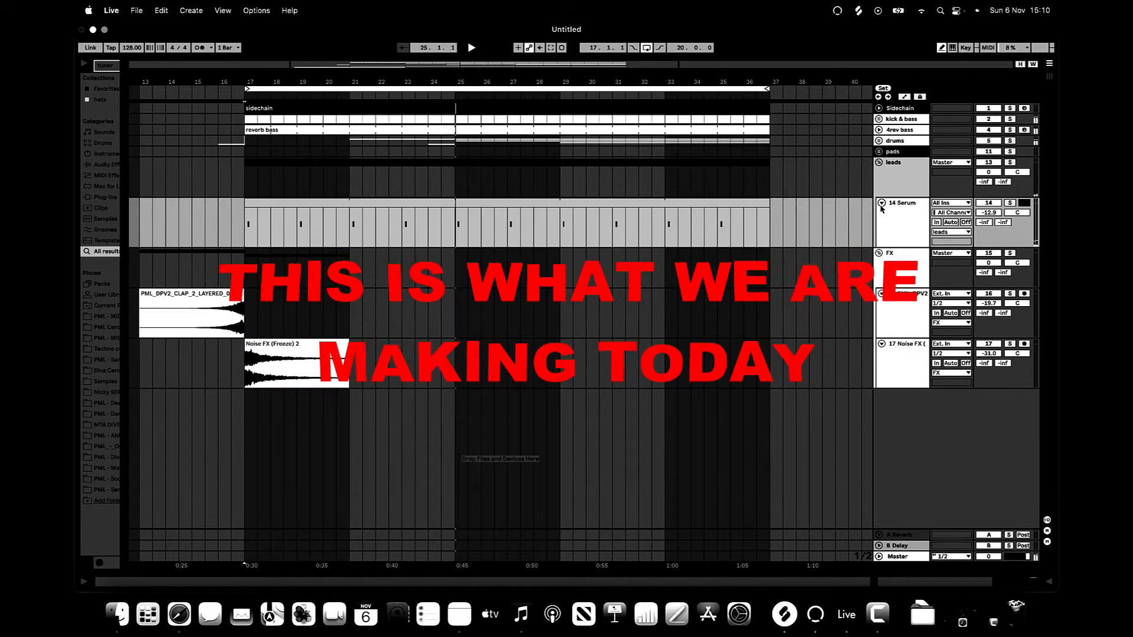
left_click(878, 162)
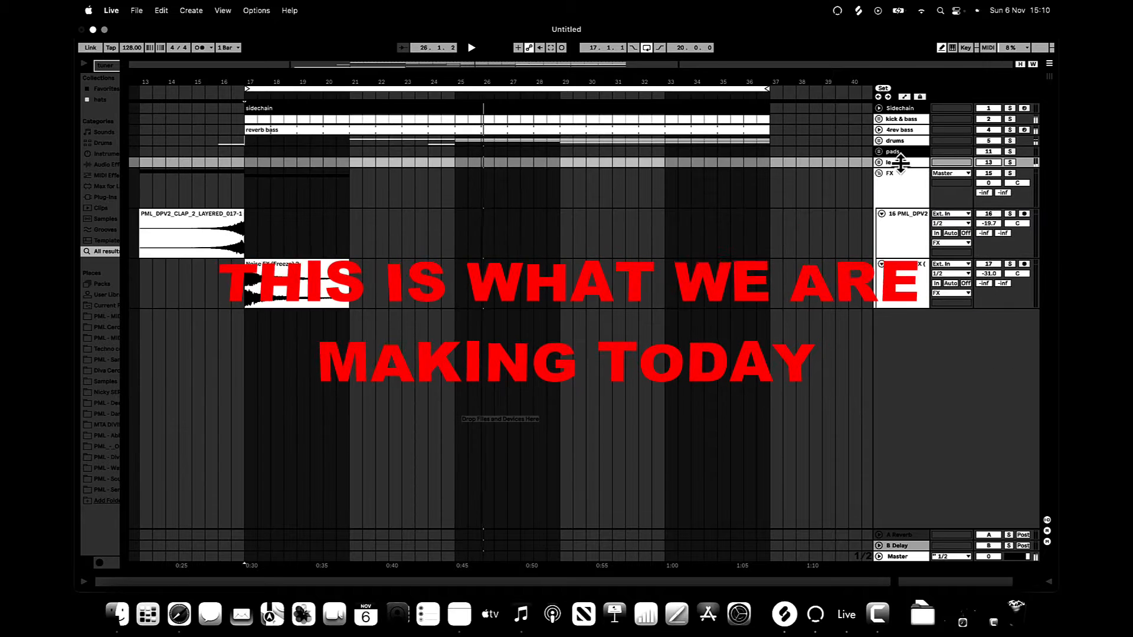
left_click(879, 174)
key("minus")
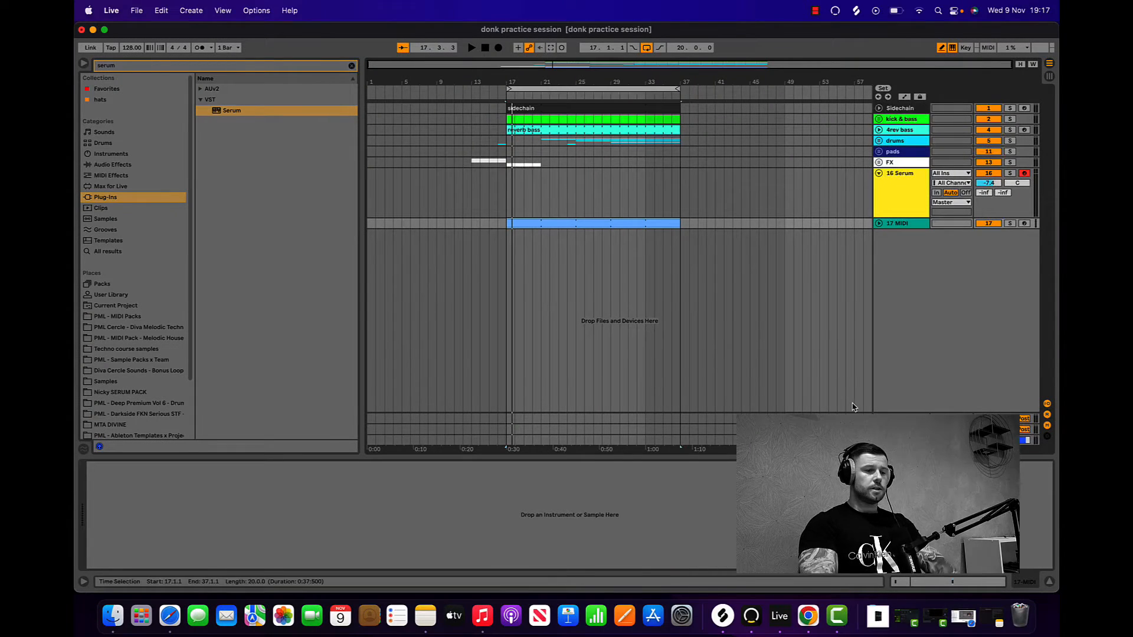
Step: Play the arrangement from bar 17 to hear the existing loop and stop playback
left_click(505, 176)
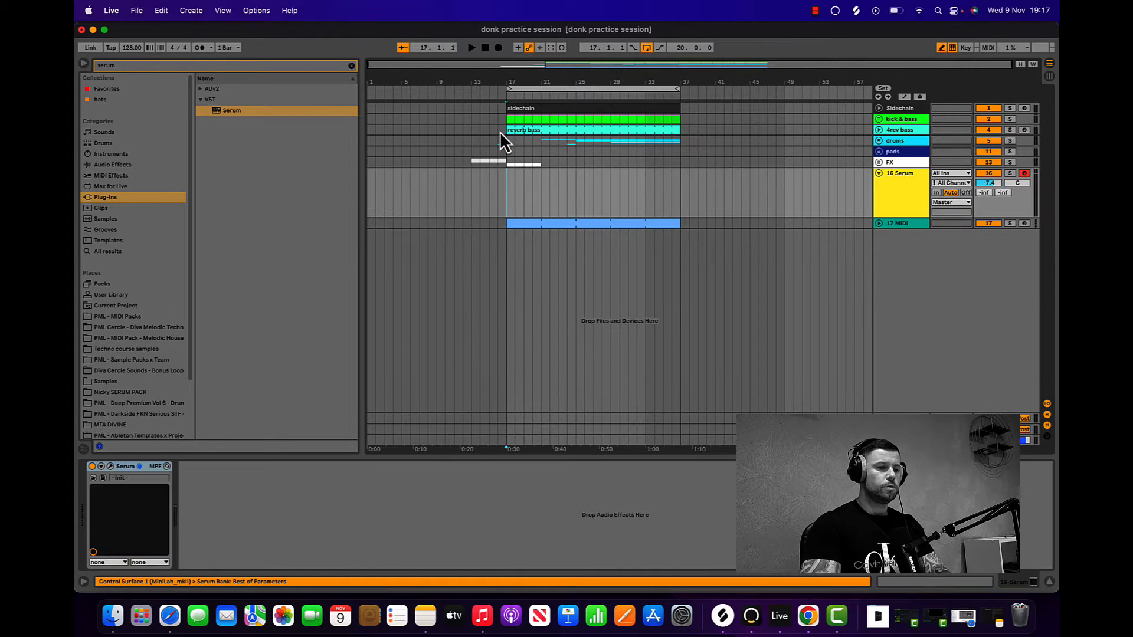
left_click(471, 48)
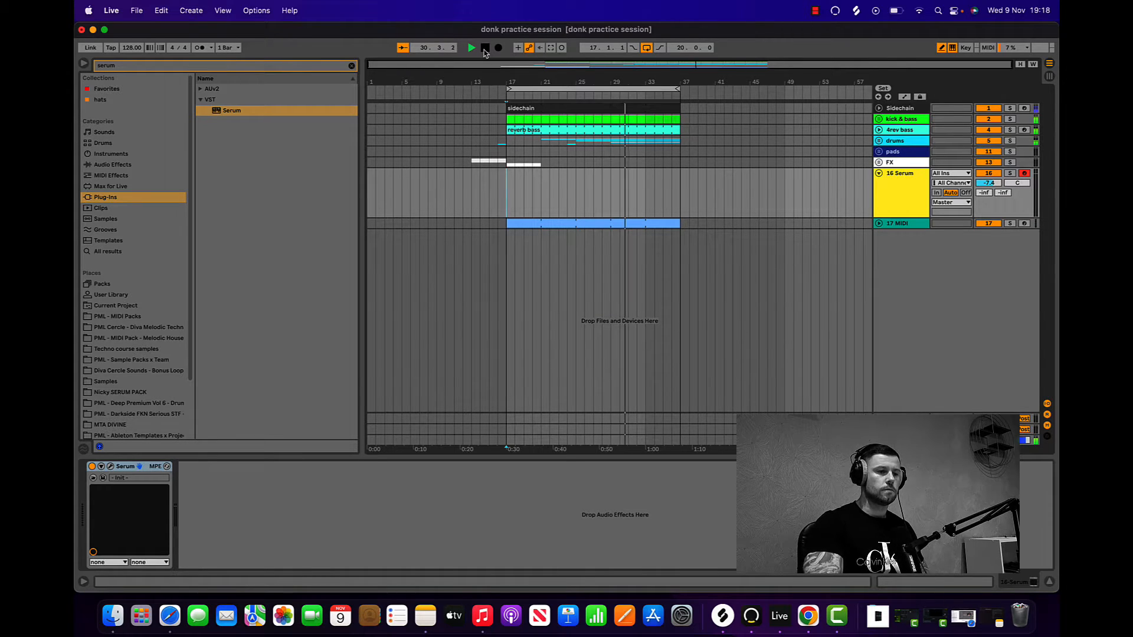
left_click(485, 50)
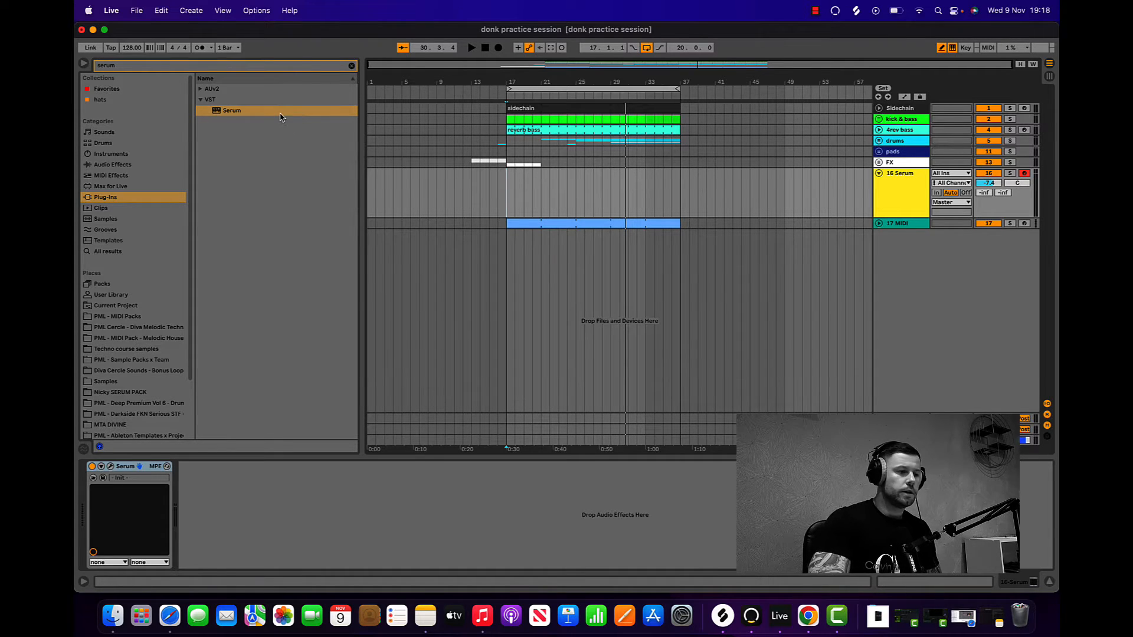
Step: Replace the existing Serum track with a new MIDI track and load the VST version of Serum on it
right_click(886, 185)
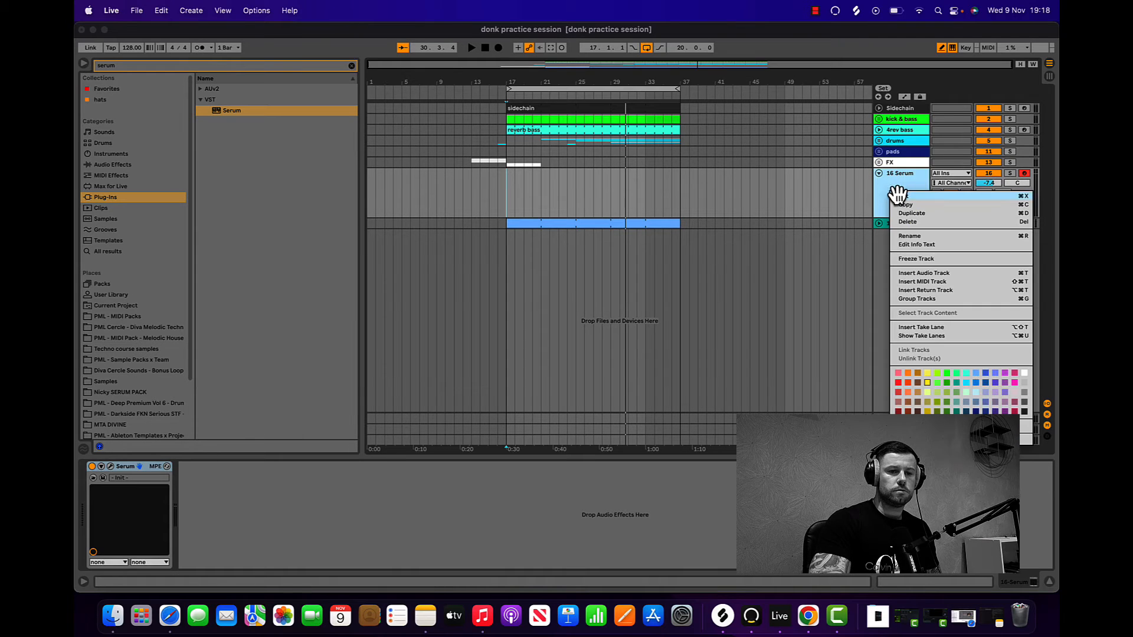
left_click(896, 198)
right_click(888, 181)
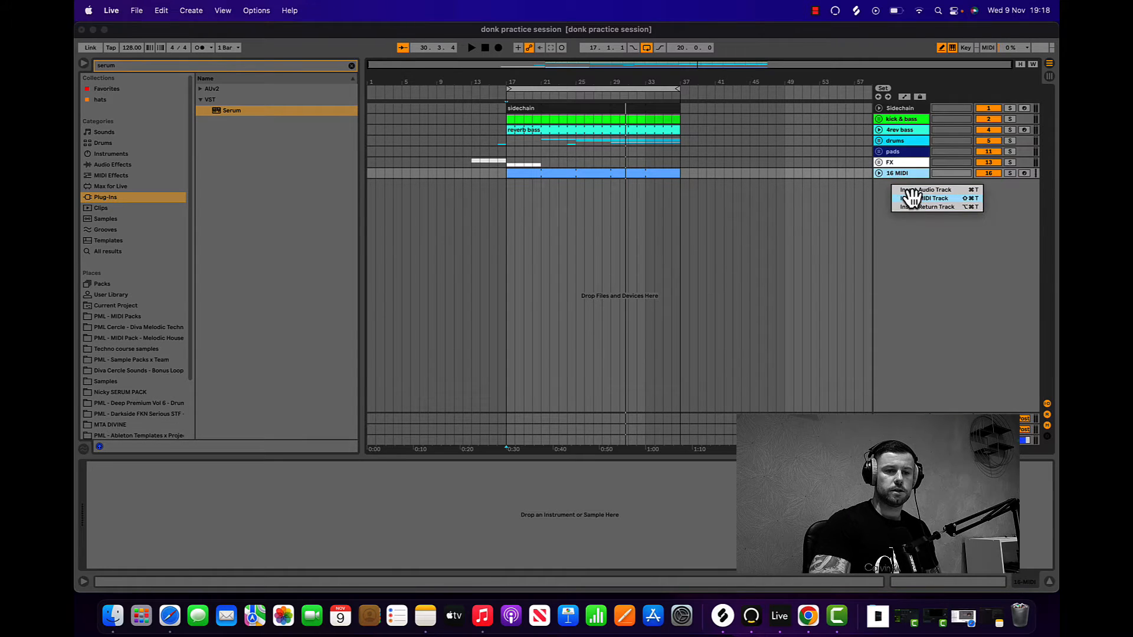
left_click(912, 199)
double_click(225, 109)
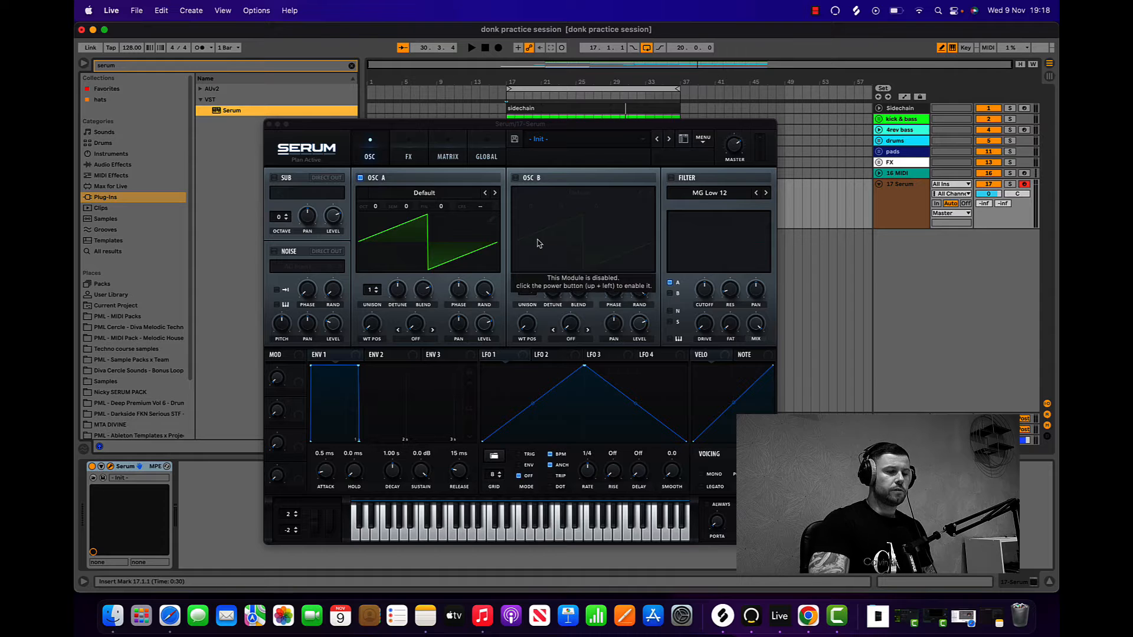
Step: Load the analog Basic_Cjw wavetable in oscillator A and set its octave to -1
left_click(432, 196)
mouse_move(424, 206)
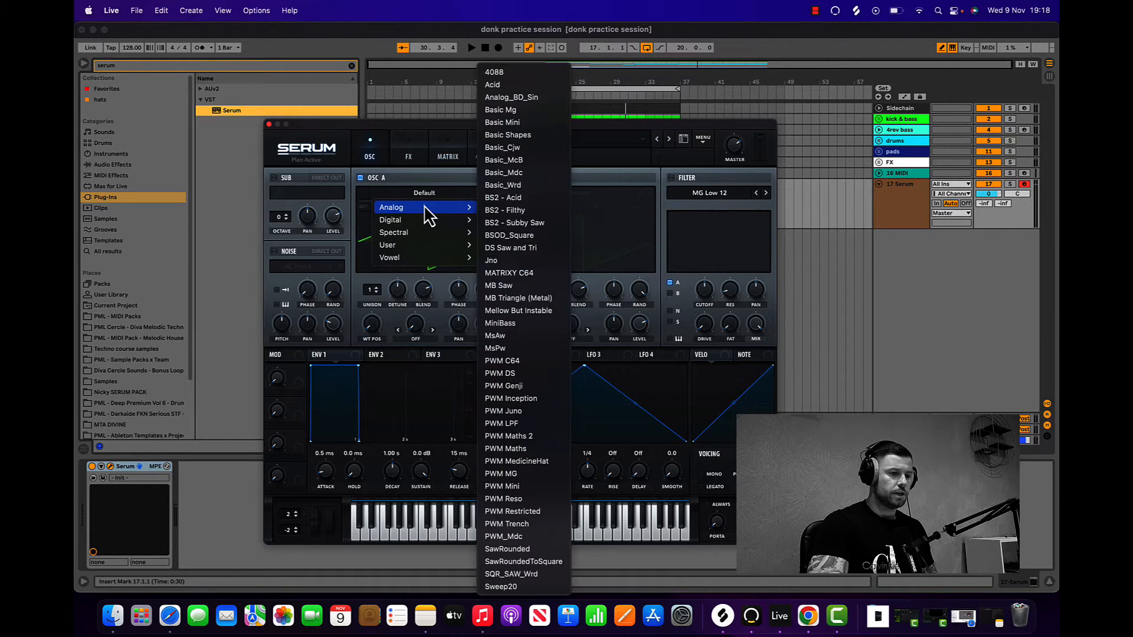
left_click(535, 148)
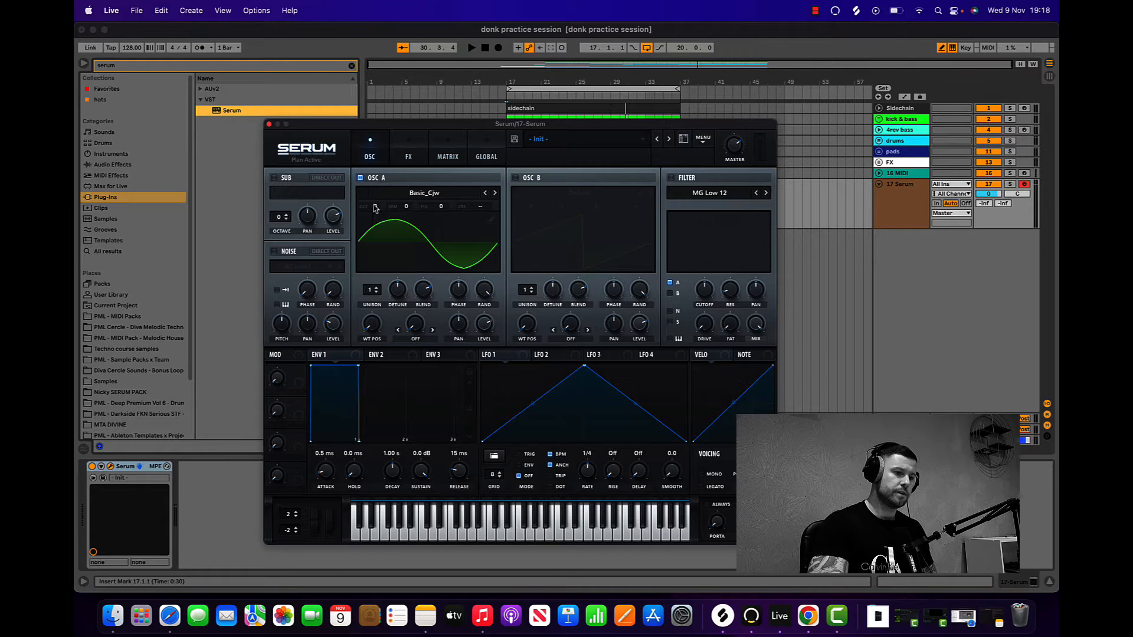
left_click_drag(375, 207, 375, 227)
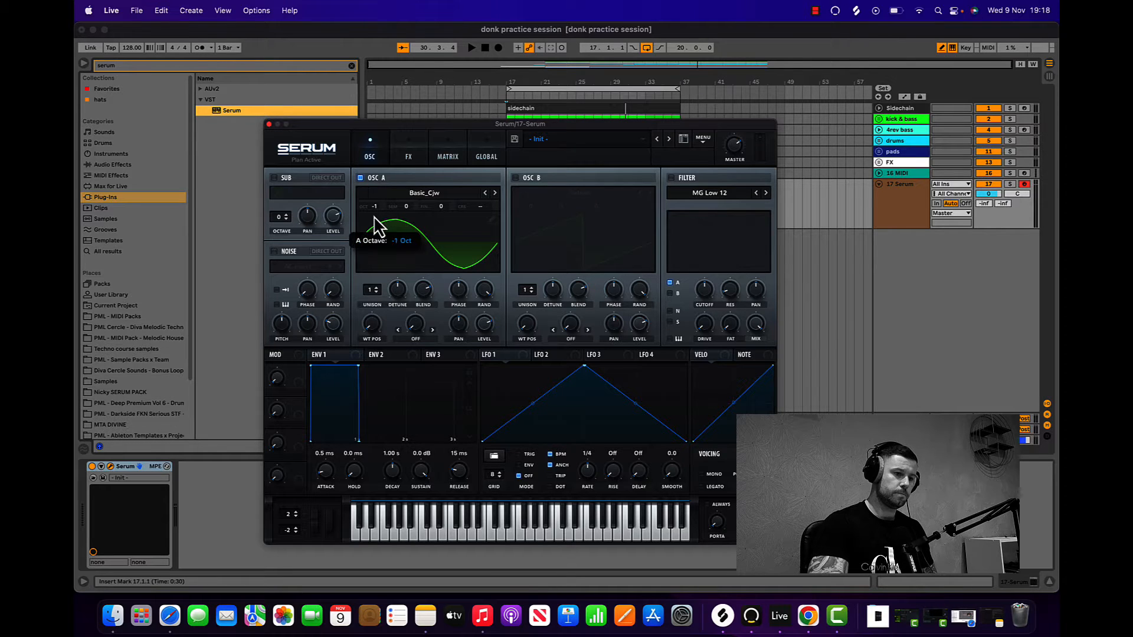
Step: Enable oscillator B, load the analog Basic_Cjw wavetable in it and set its octave to +1
left_click(516, 179)
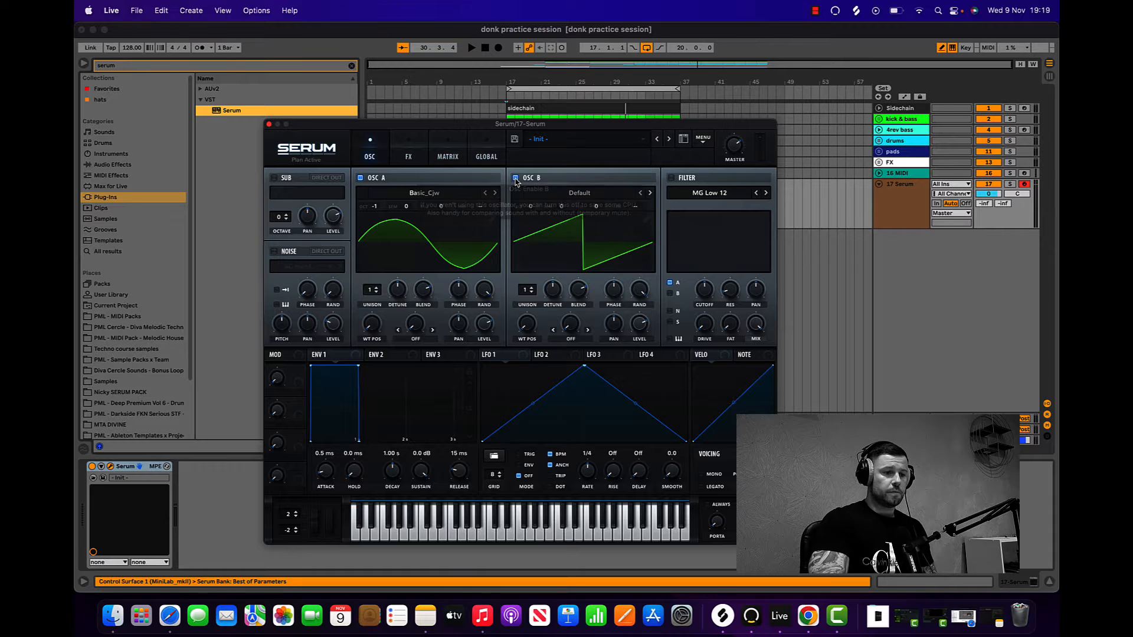
left_click(573, 194)
mouse_move(571, 214)
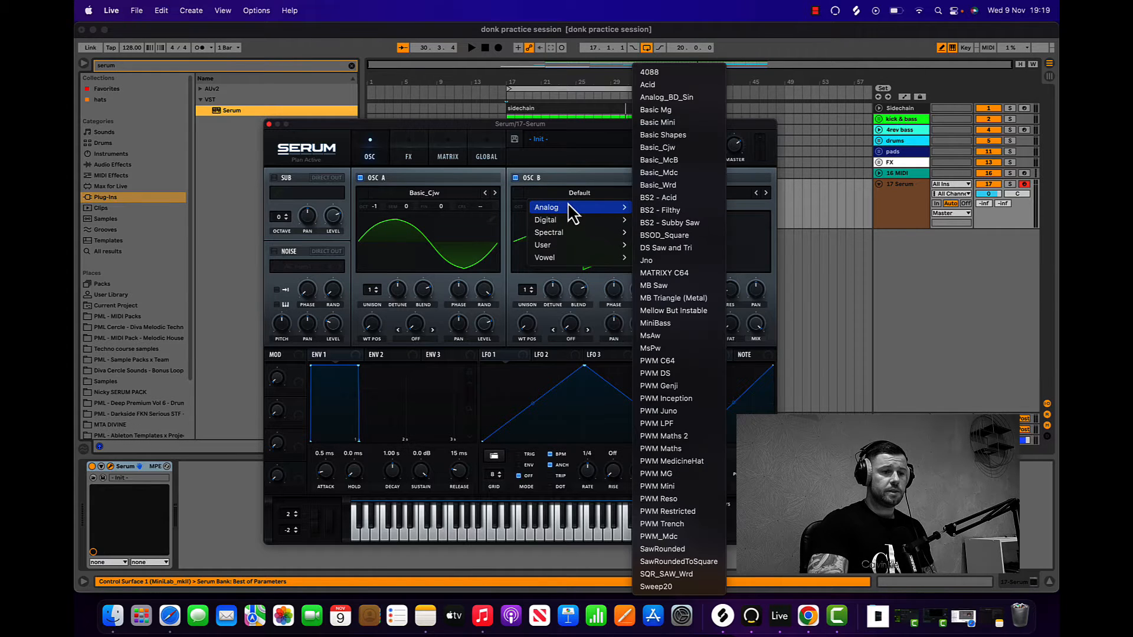
left_click(683, 152)
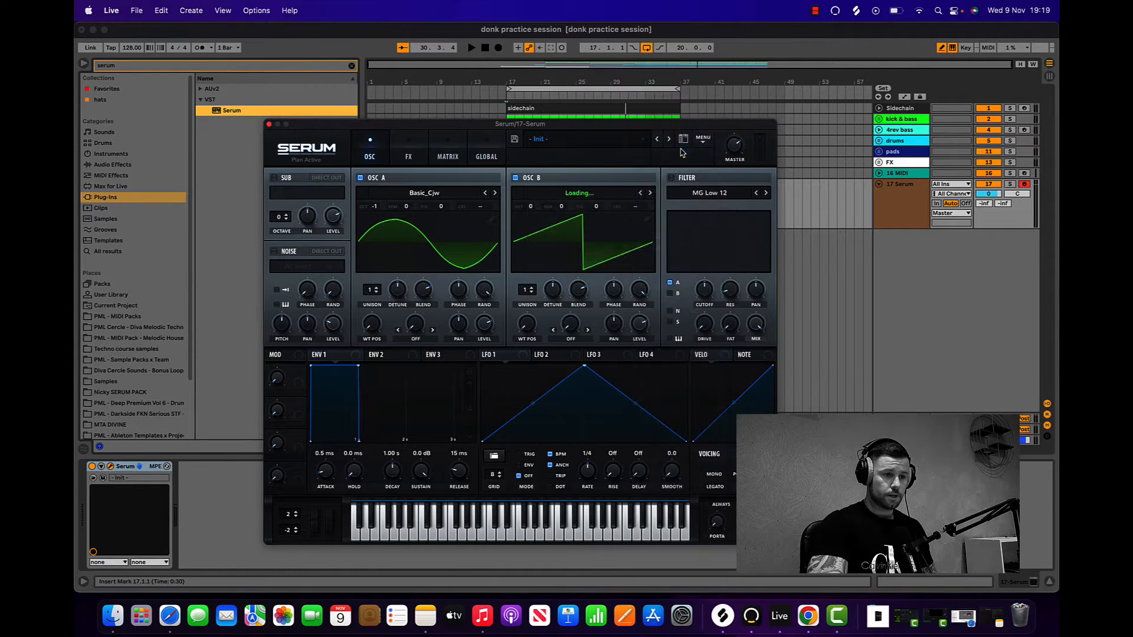
left_click_drag(531, 207, 533, 196)
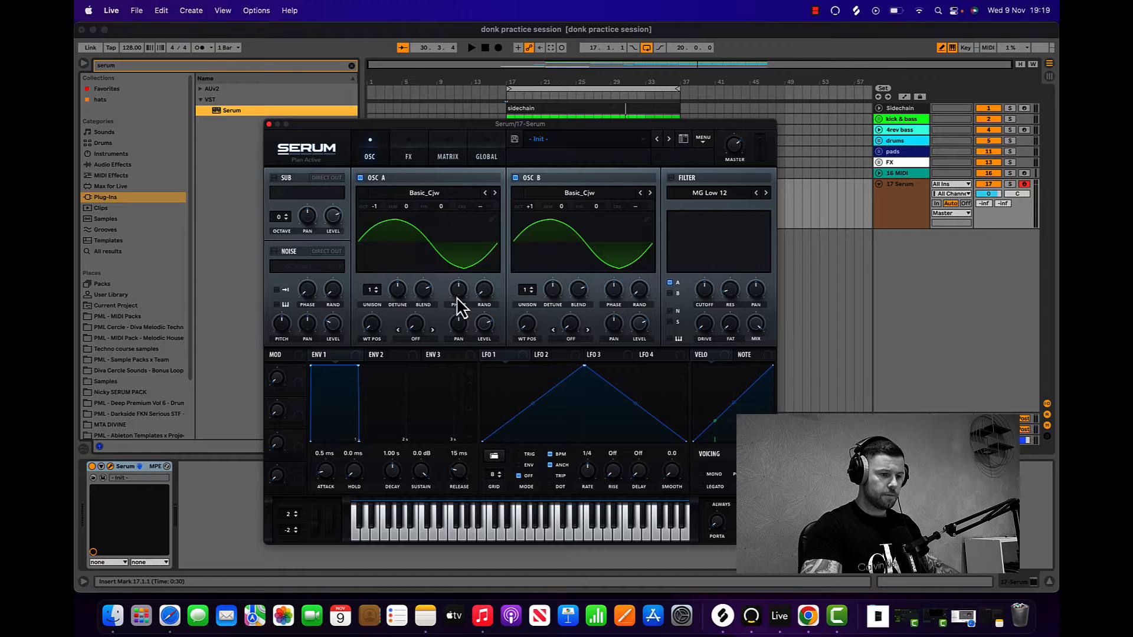
Step: Lower oscillator A's phase to about 114 degrees and turn down oscillator B's phase as well
left_click_drag(459, 297, 456, 314)
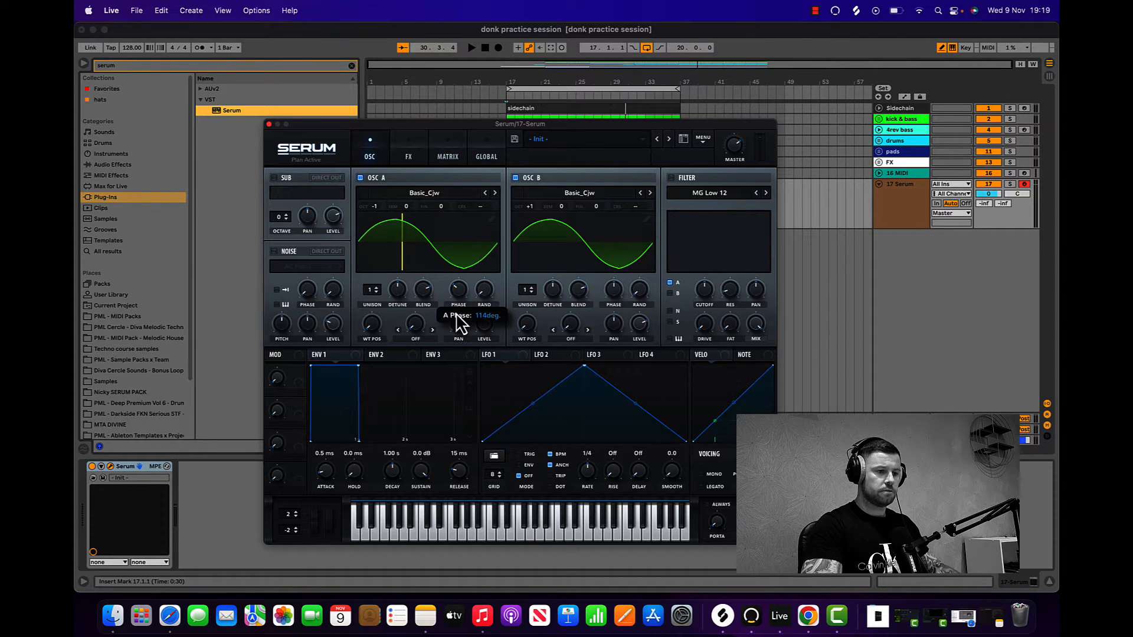
left_click_drag(614, 289, 614, 319)
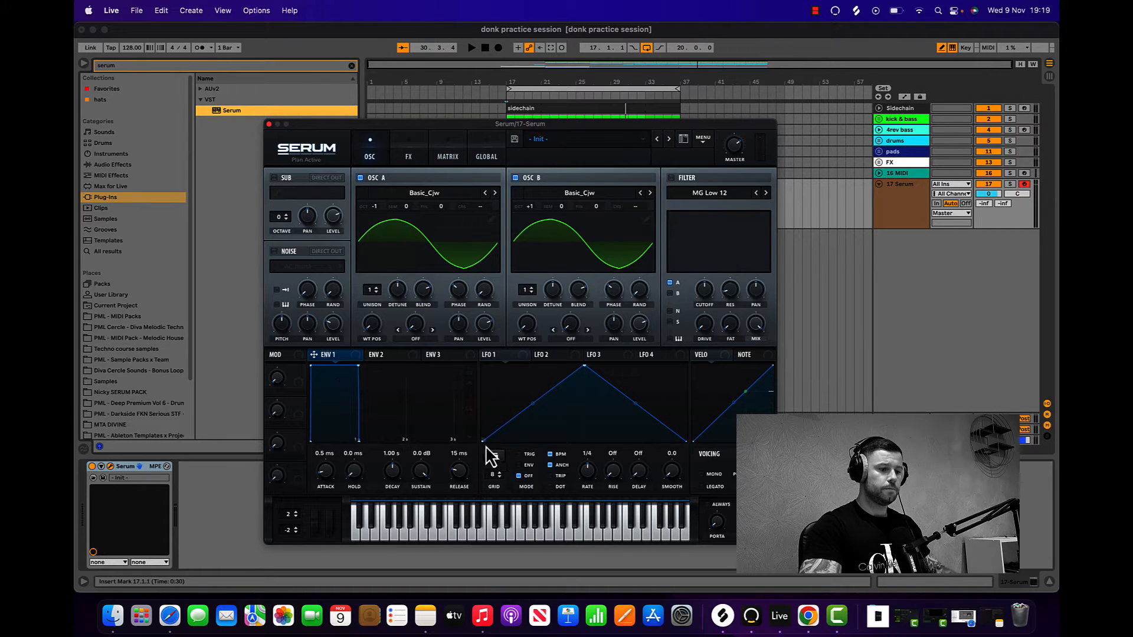
Step: Set Envelope 1's attack to 0.0 ms, sustain to -5.0 dB and release to 215 ms, and Envelope 2's sustain to 0%
left_click_drag(415, 474, 411, 502)
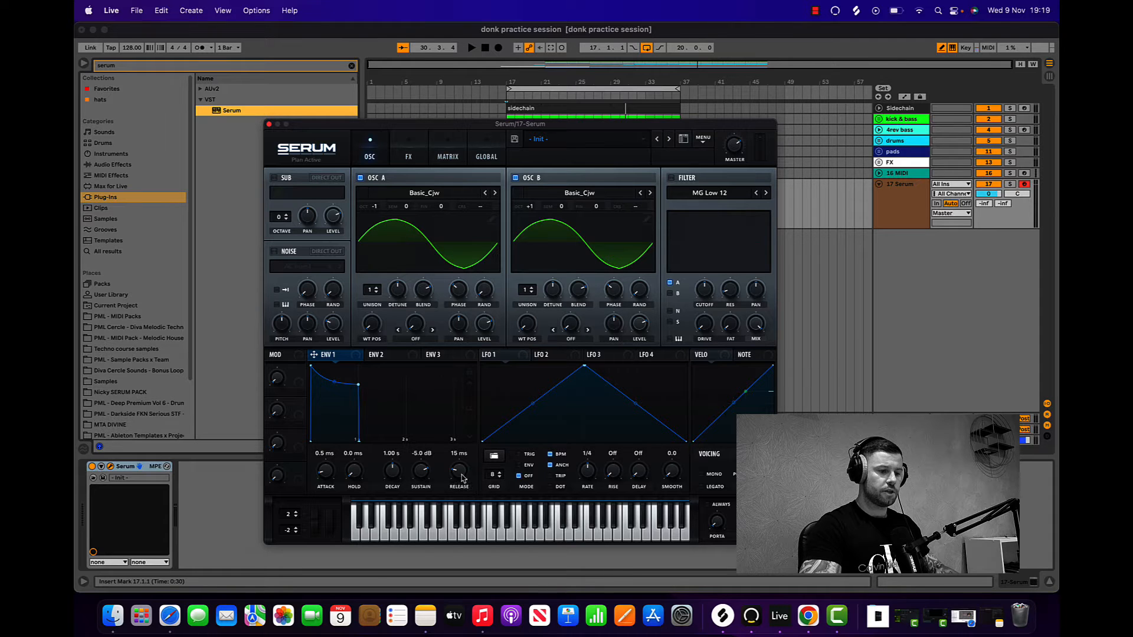
left_click_drag(460, 467, 460, 455)
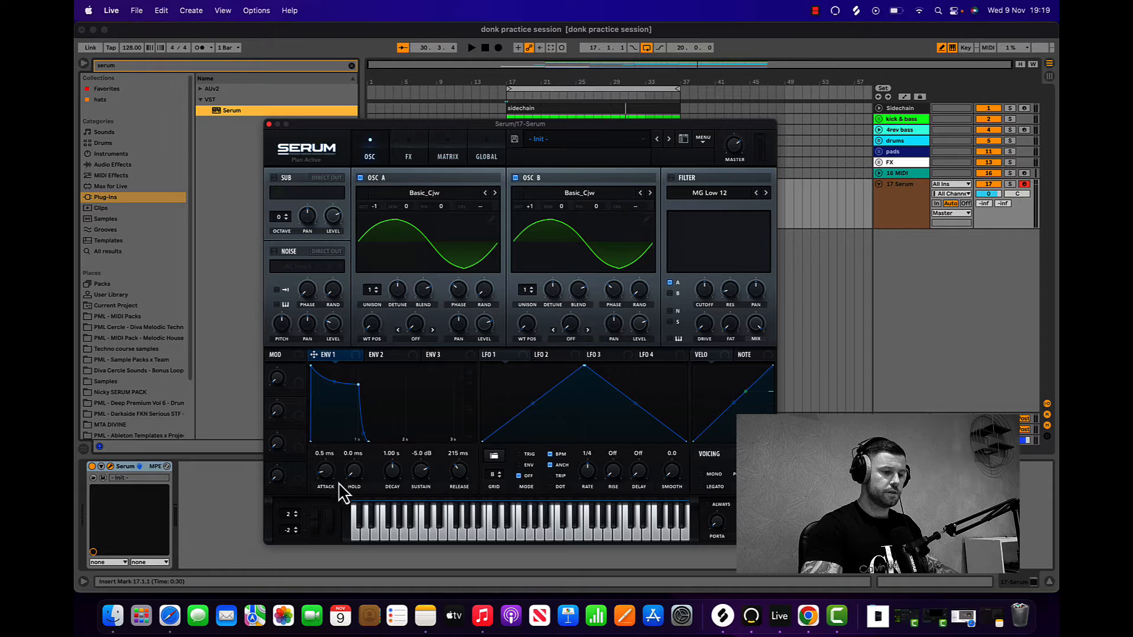
mouse_move(325, 474)
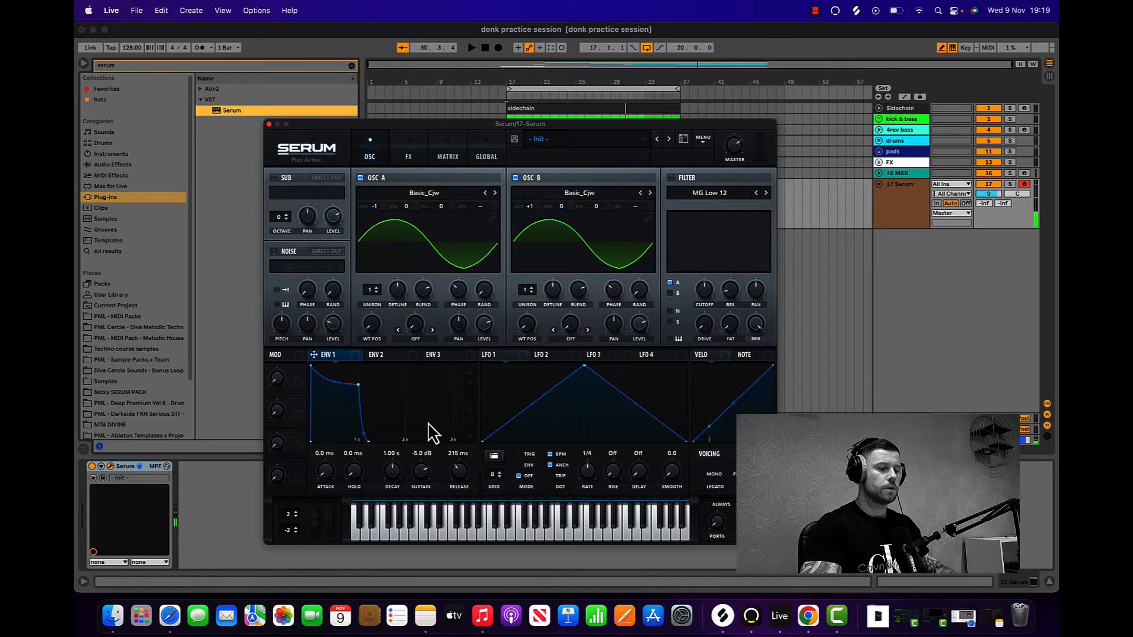
left_click(394, 357)
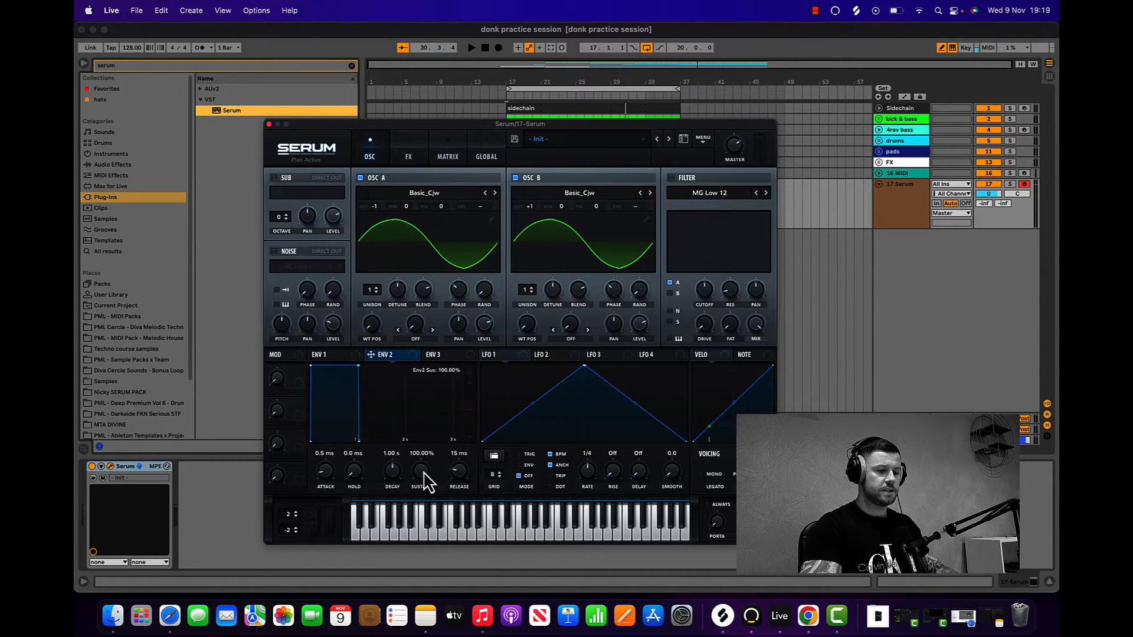
left_click_drag(421, 481, 420, 531)
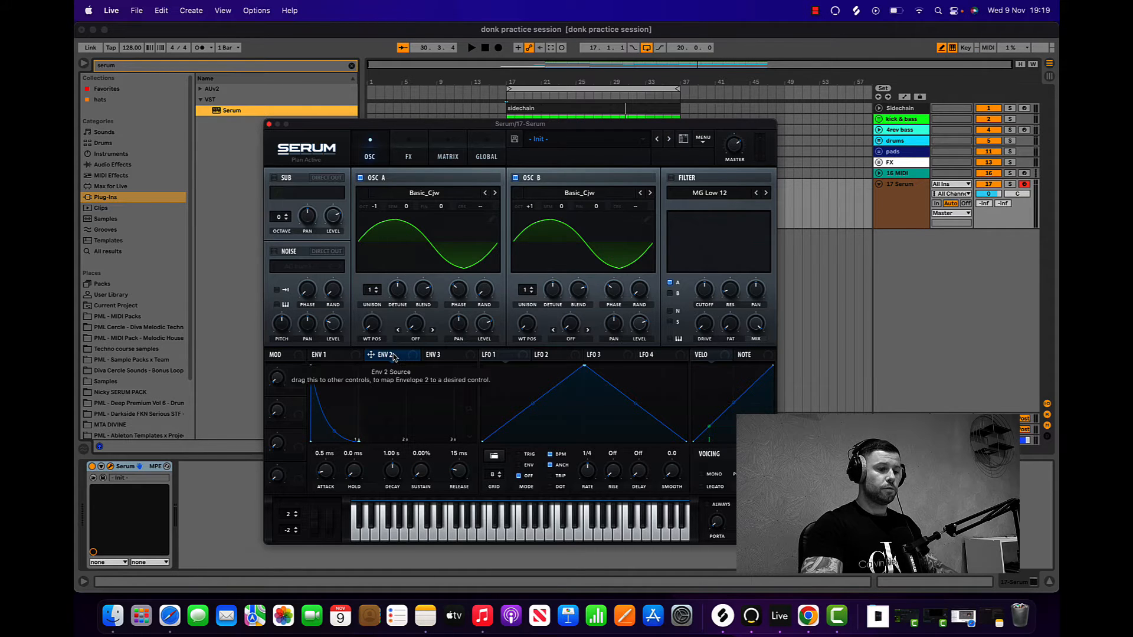
Step: Enable the MG Low 12 filter with a lowered cutoff, and map Envelope 2 to the cutoff with adjusted modulation depth
left_click(671, 178)
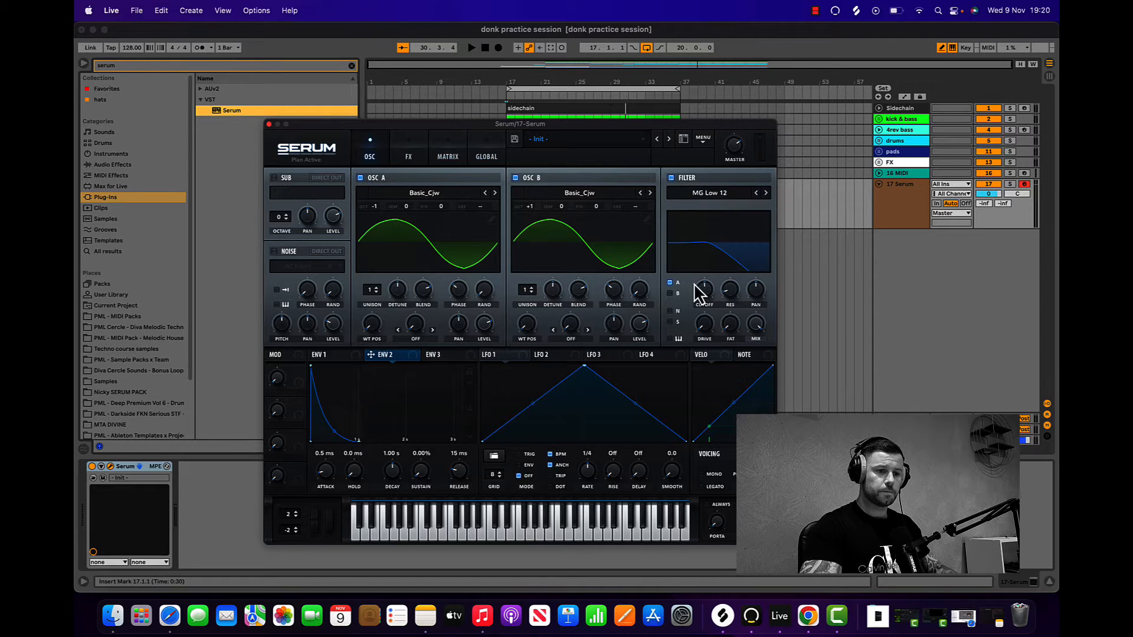
left_click_drag(704, 289, 699, 329)
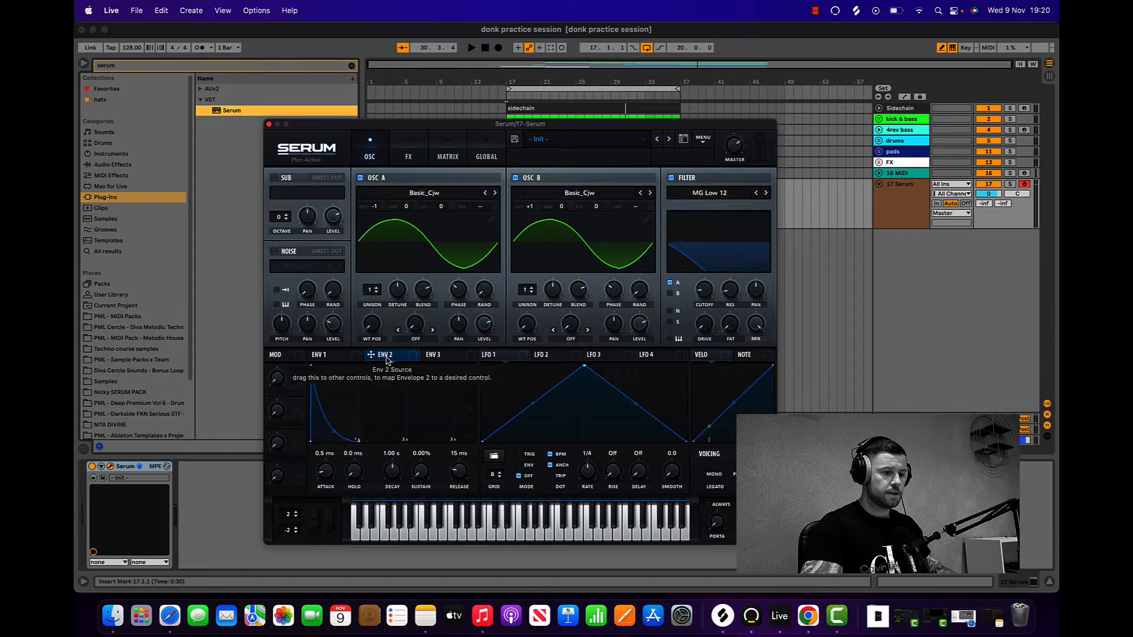
left_click_drag(386, 359, 698, 284)
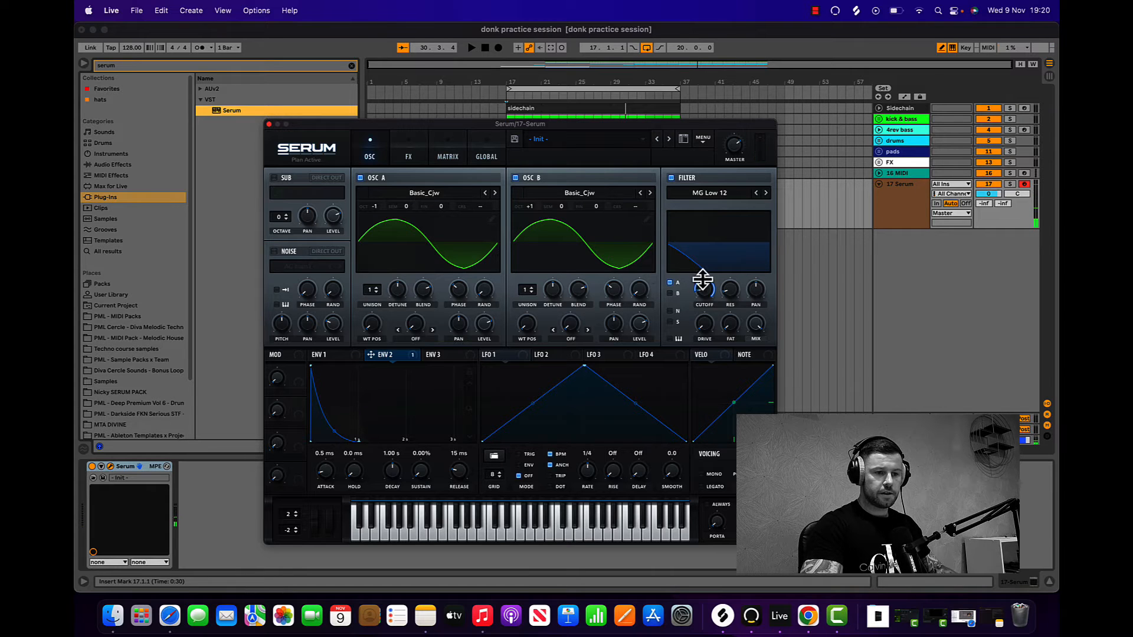
left_click_drag(696, 281, 694, 295)
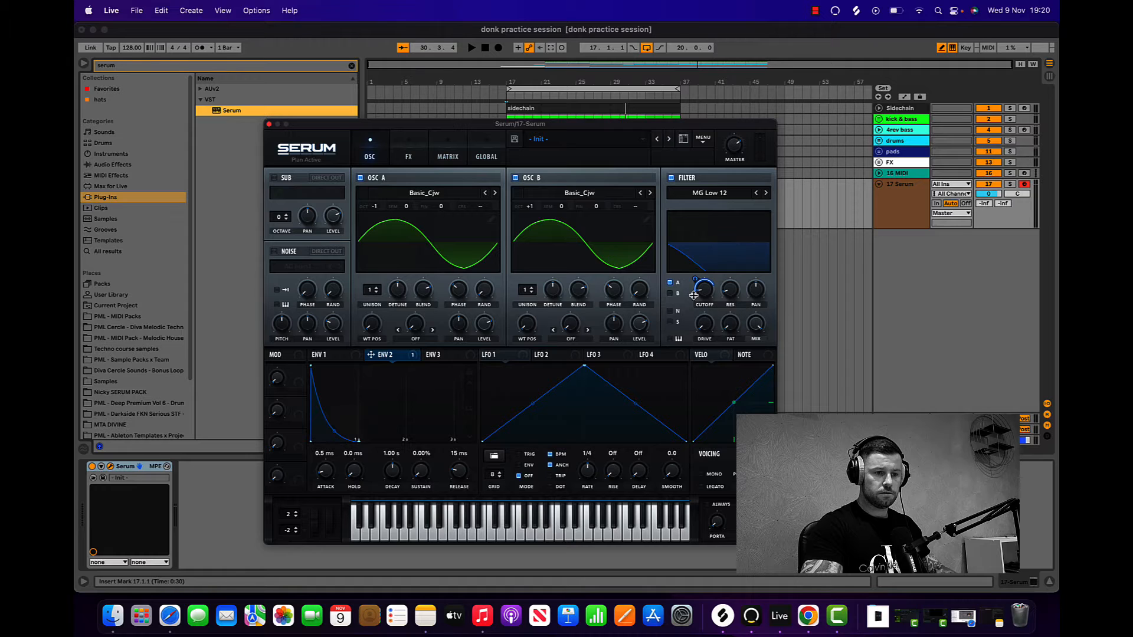
Step: Raise the filter's drive to about 26% and slightly increase its fat amount
left_click_drag(709, 328, 702, 294)
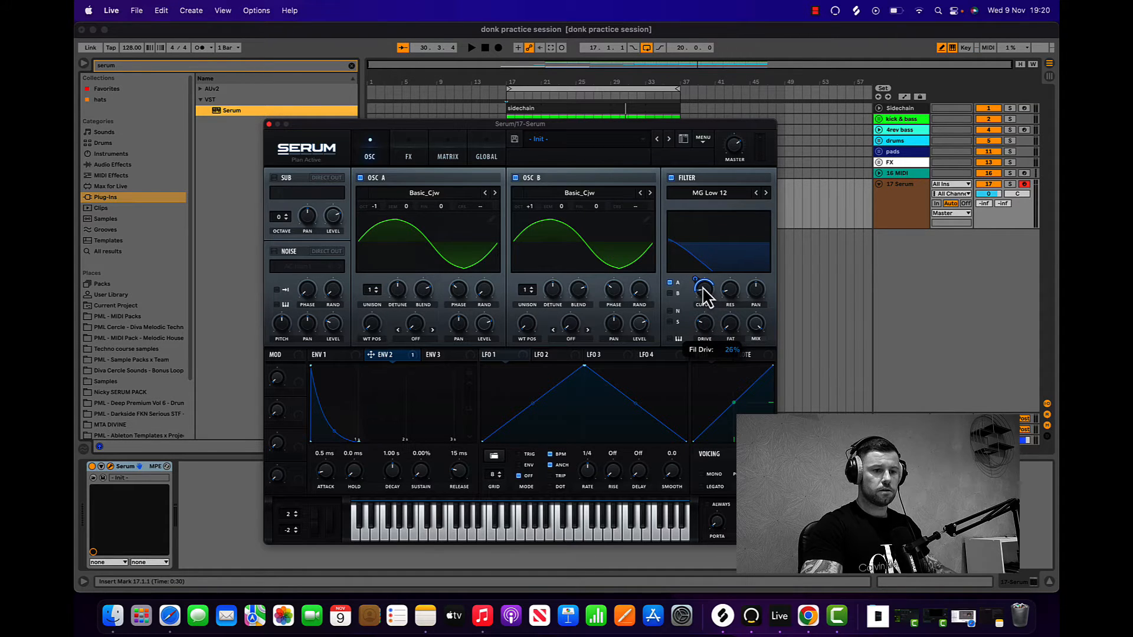
left_click_drag(733, 325, 732, 316)
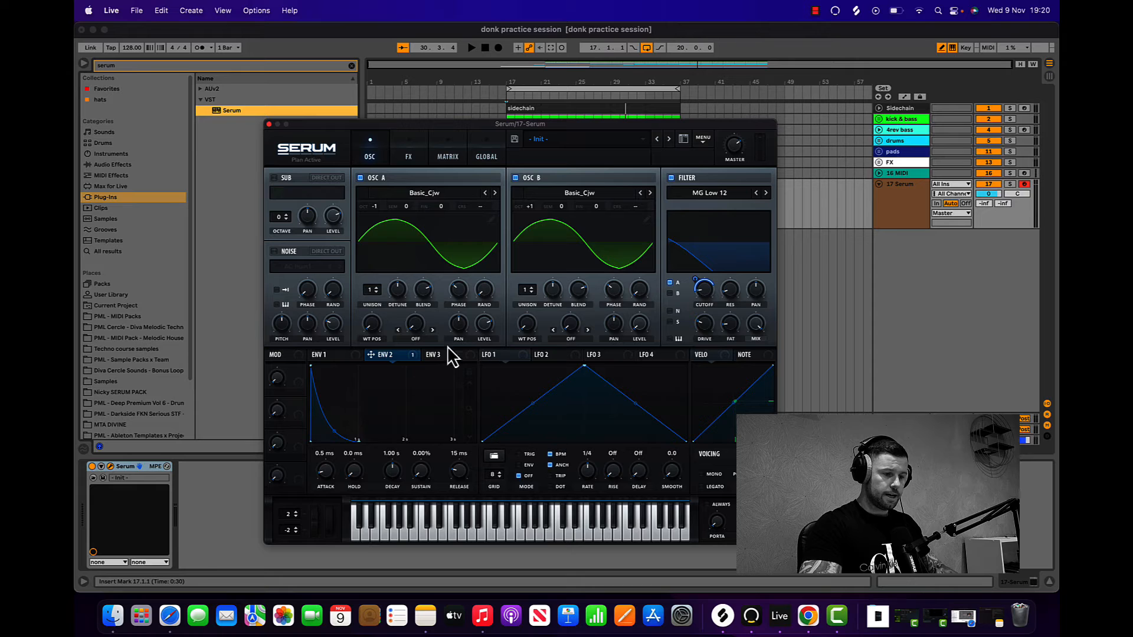
Step: Set oscillator A's warp mode to FM (from B)
left_click(415, 340)
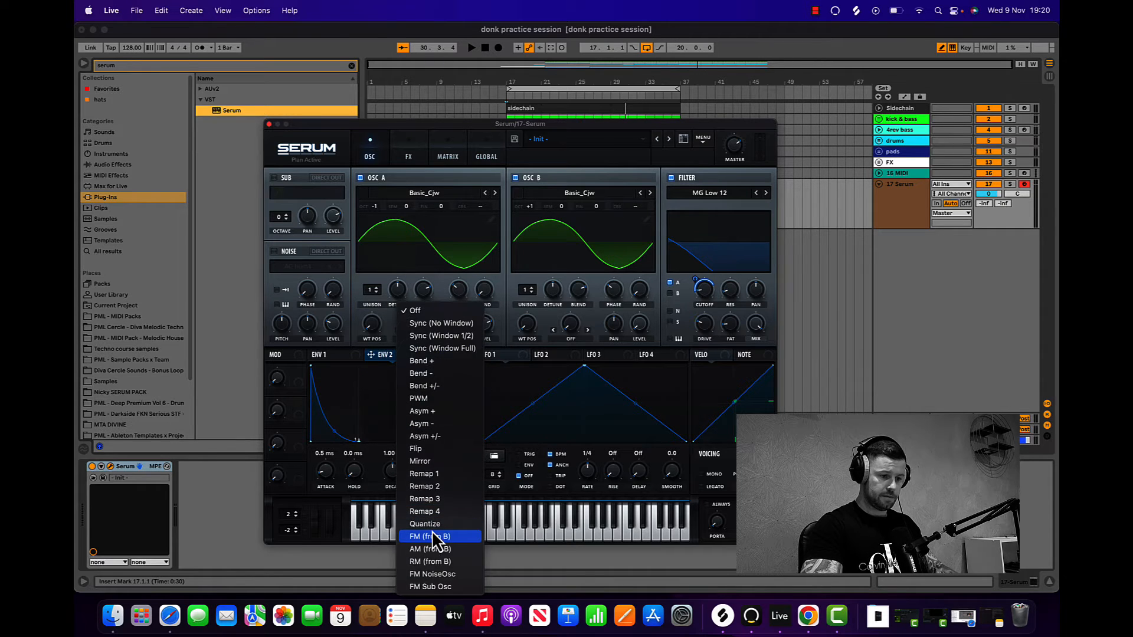
left_click(437, 537)
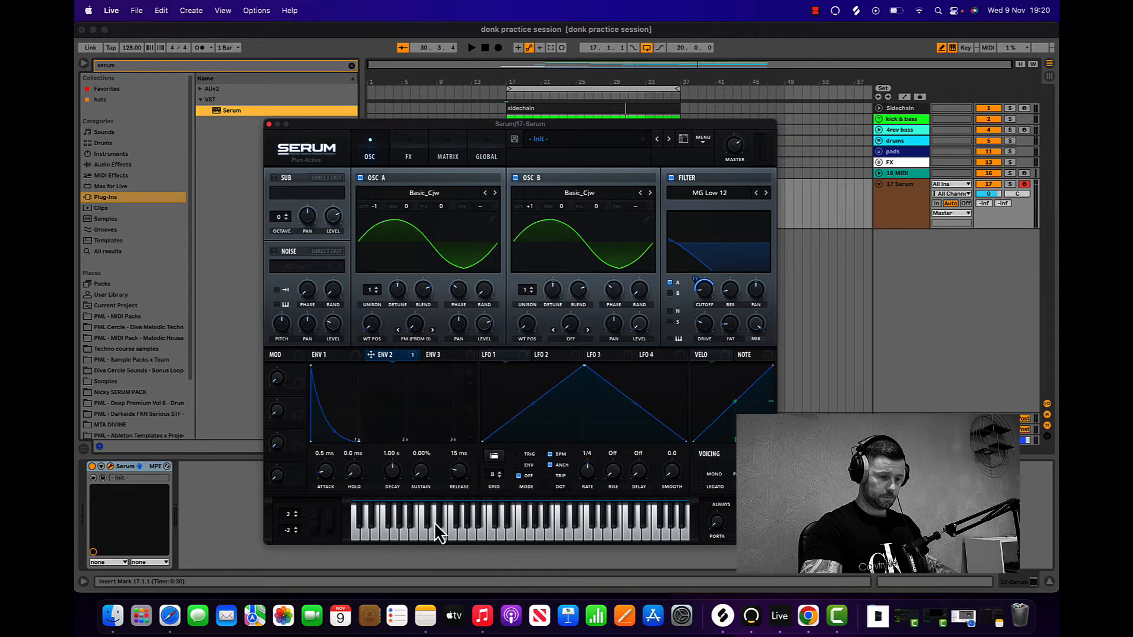
Step: Set Envelope 3's sustain to 0% and decay to 350 ms, and map it to oscillator A's FM (from B) amount
left_click(437, 354)
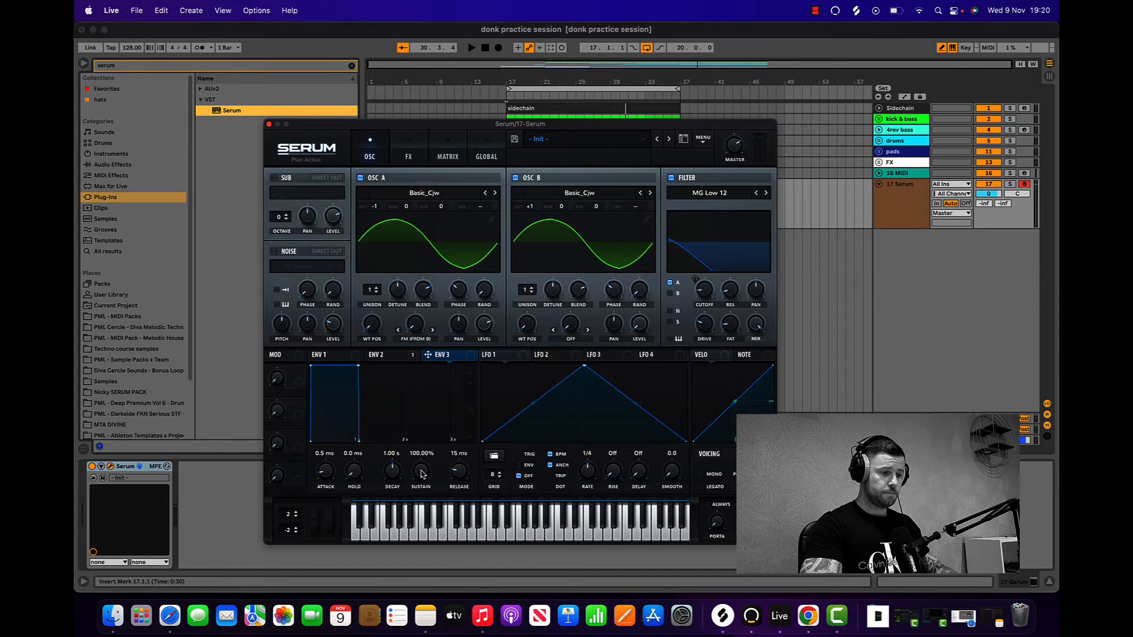
left_click_drag(421, 474, 393, 485)
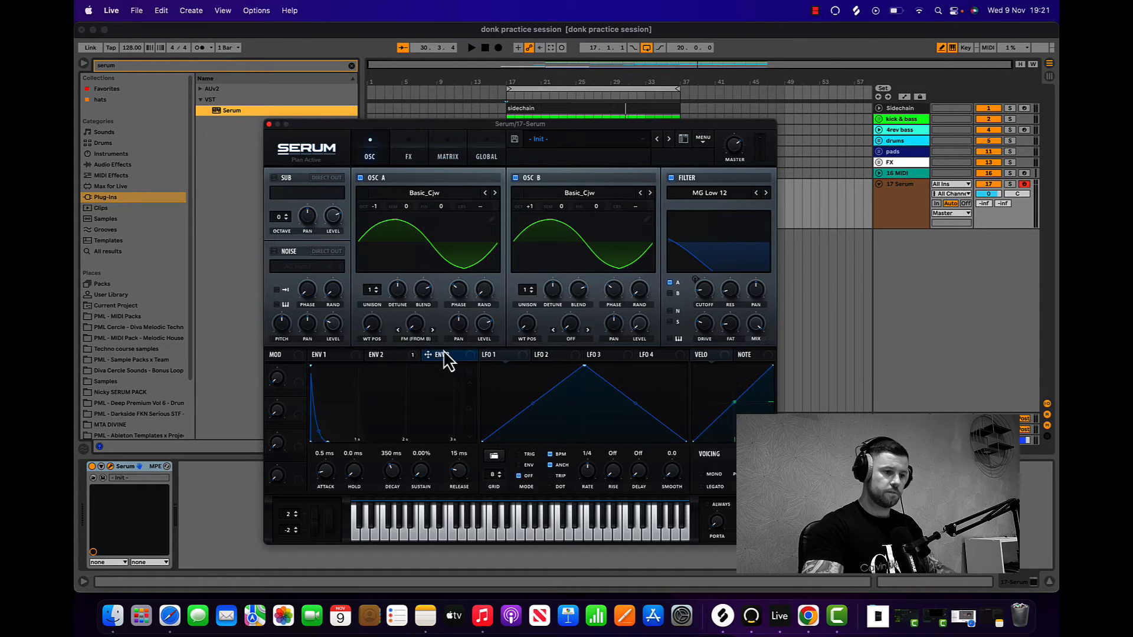
left_click_drag(428, 355, 415, 326)
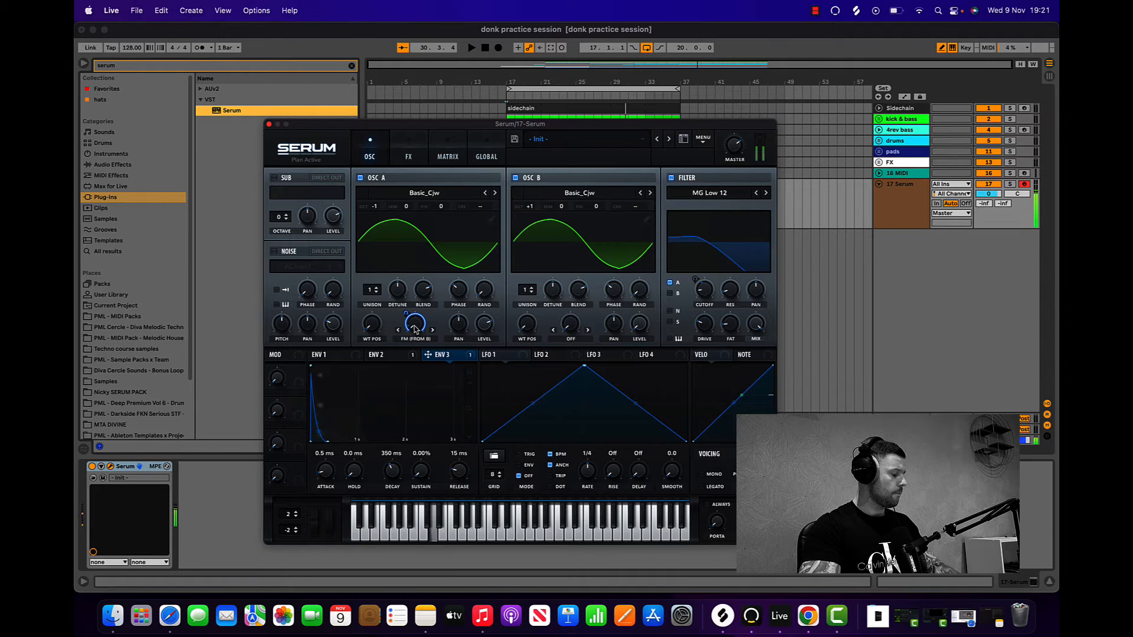
Step: Reduce Envelope 3's modulation depth on oscillator A's FM (from B) amount
mouse_move(410, 315)
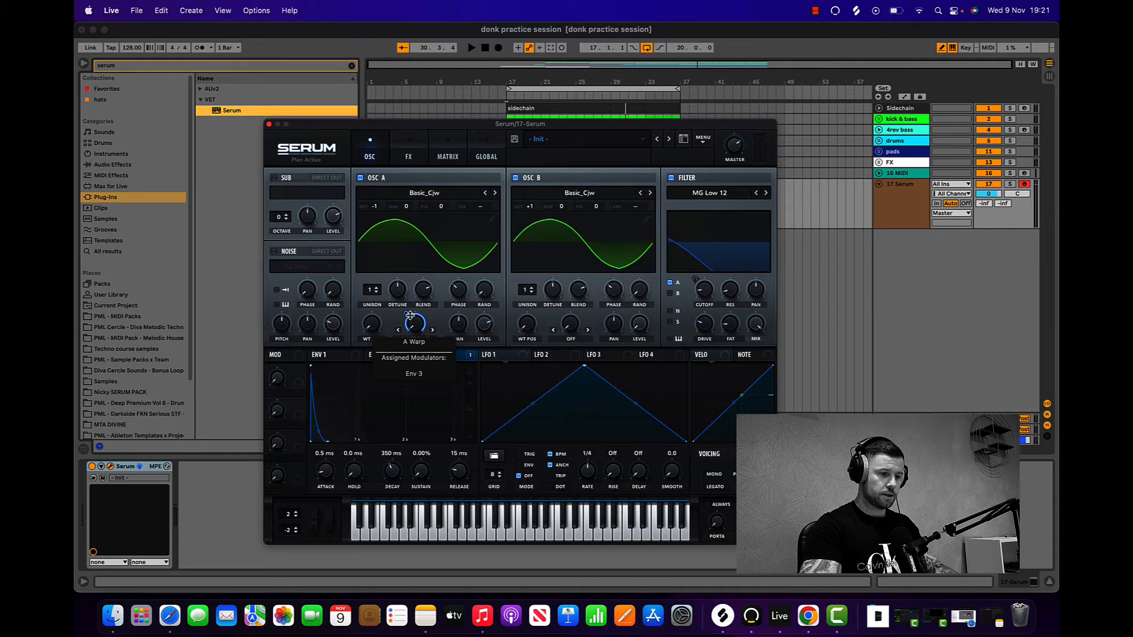
left_click_drag(410, 316, 406, 339)
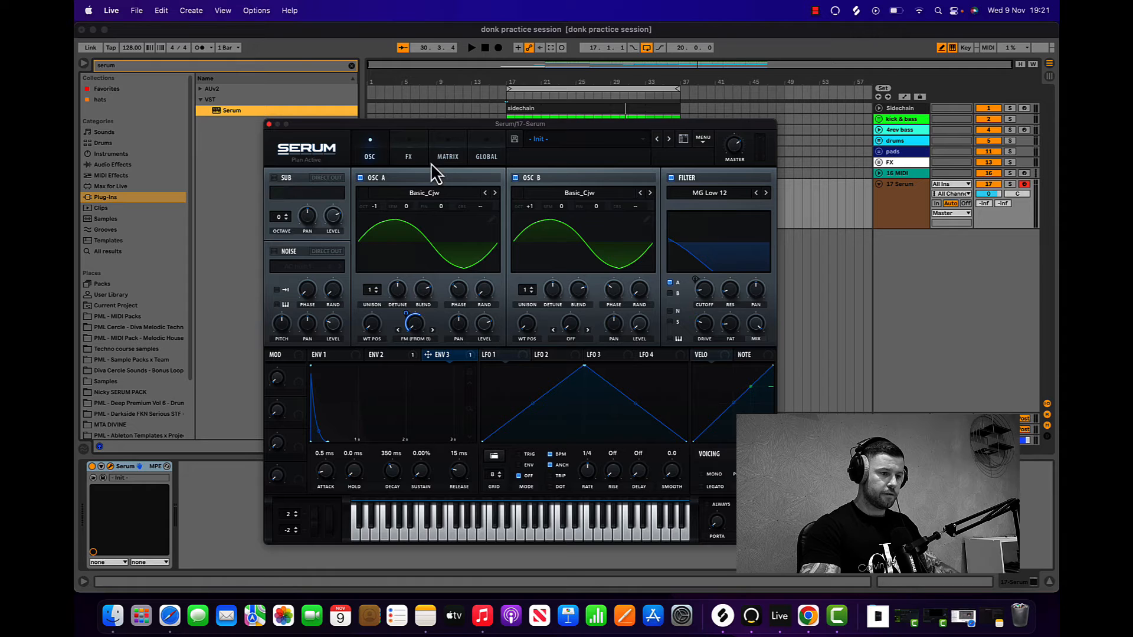
Step: Enable Tube distortion with a lowered mix, and map Envelope 2 to the distortion drive
left_click(408, 157)
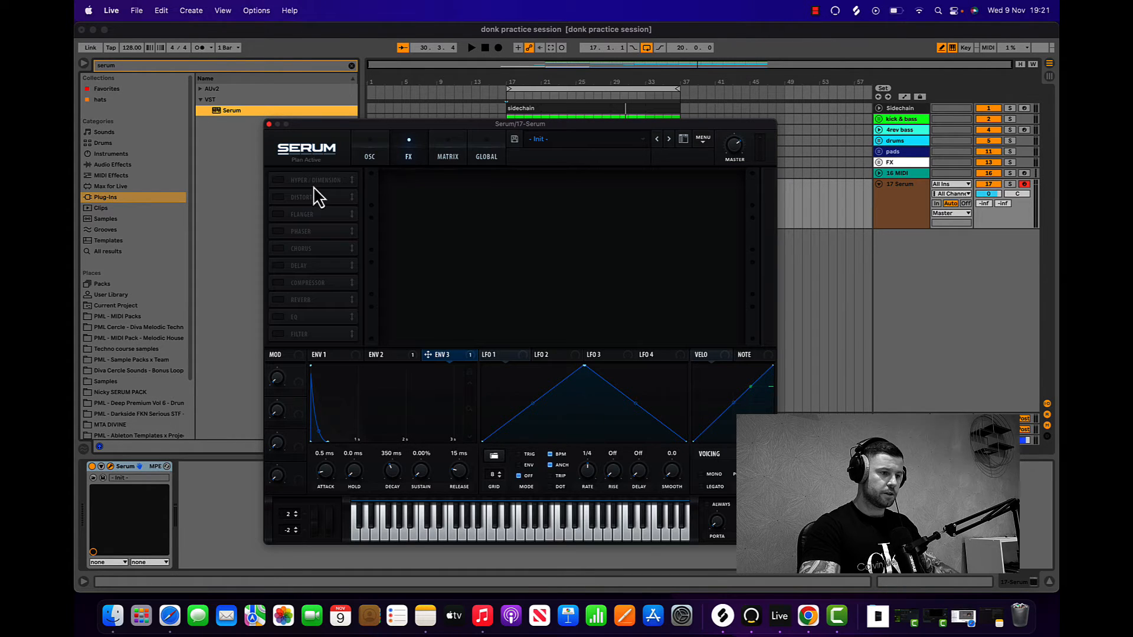
left_click(278, 197)
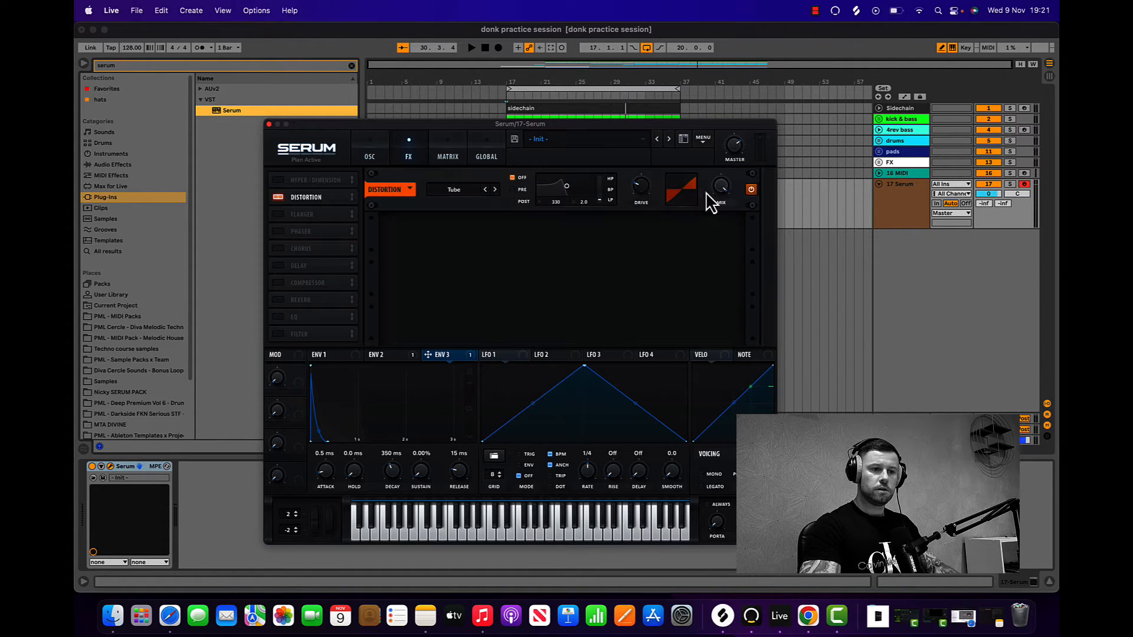
left_click_drag(724, 193, 716, 255)
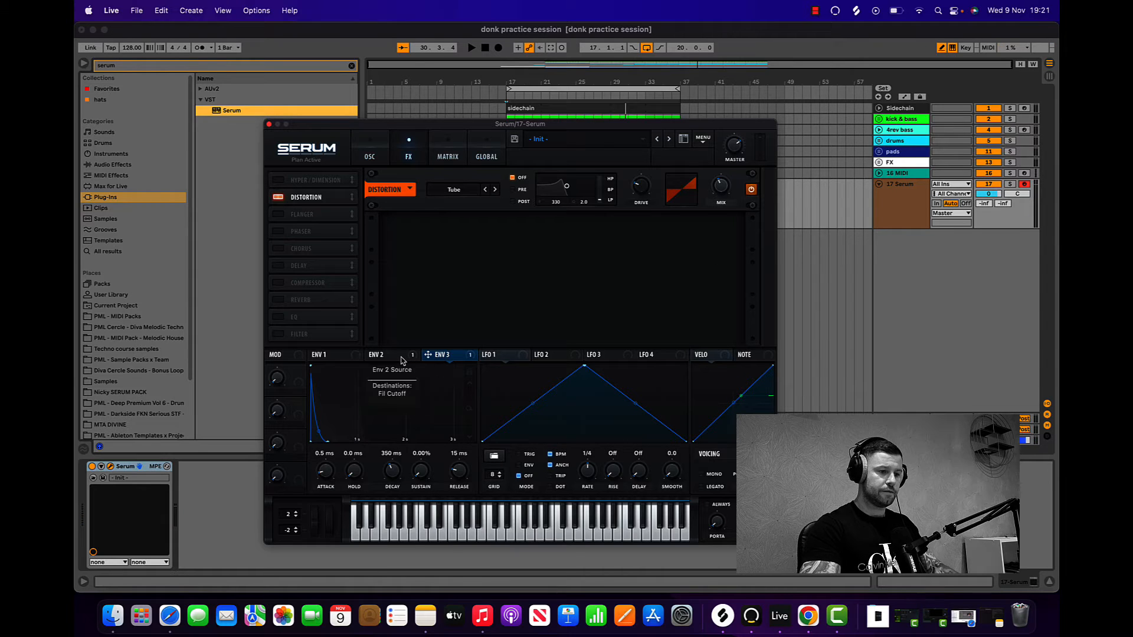
left_click_drag(402, 360, 630, 234)
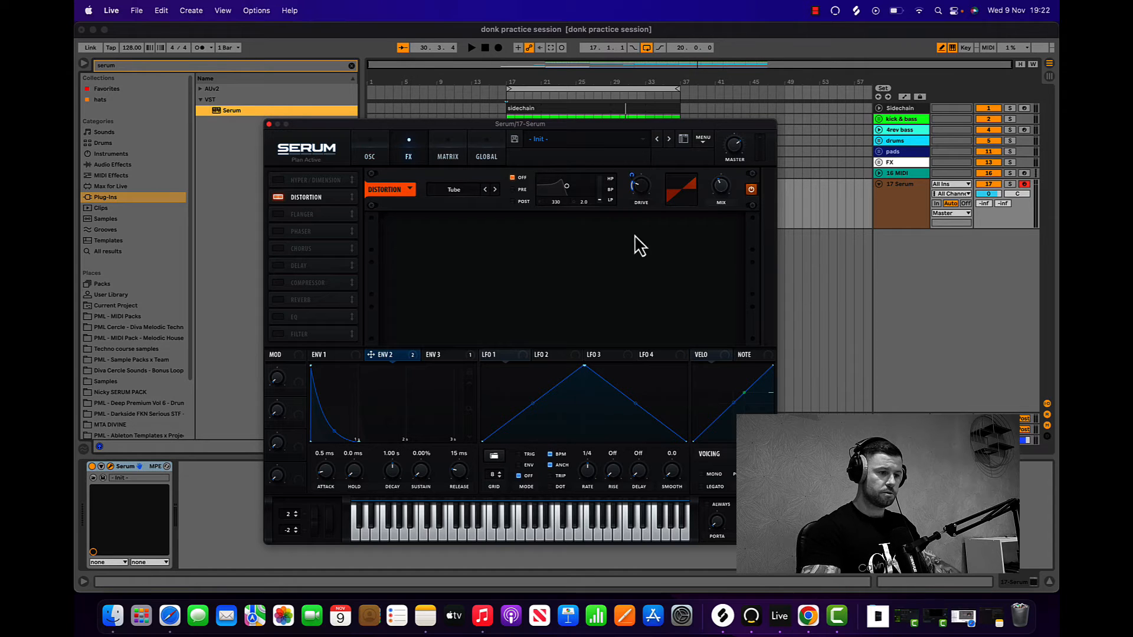
Step: Enable the reverb effect and adjust its high cut and mix
left_click(278, 300)
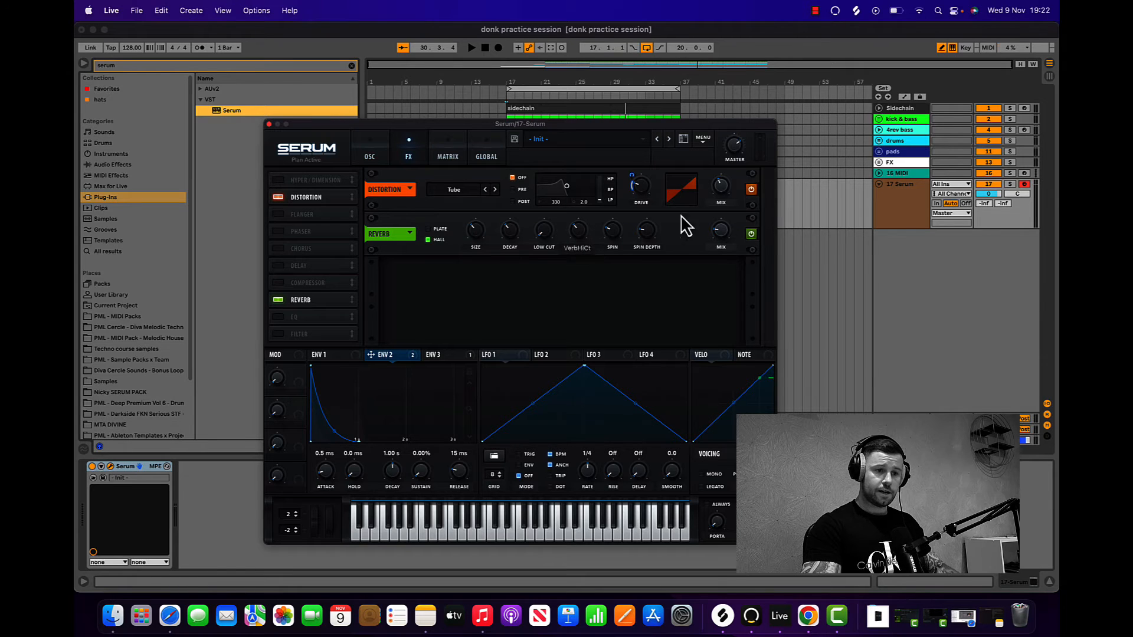
mouse_move(575, 233)
left_click_drag(575, 233, 572, 164)
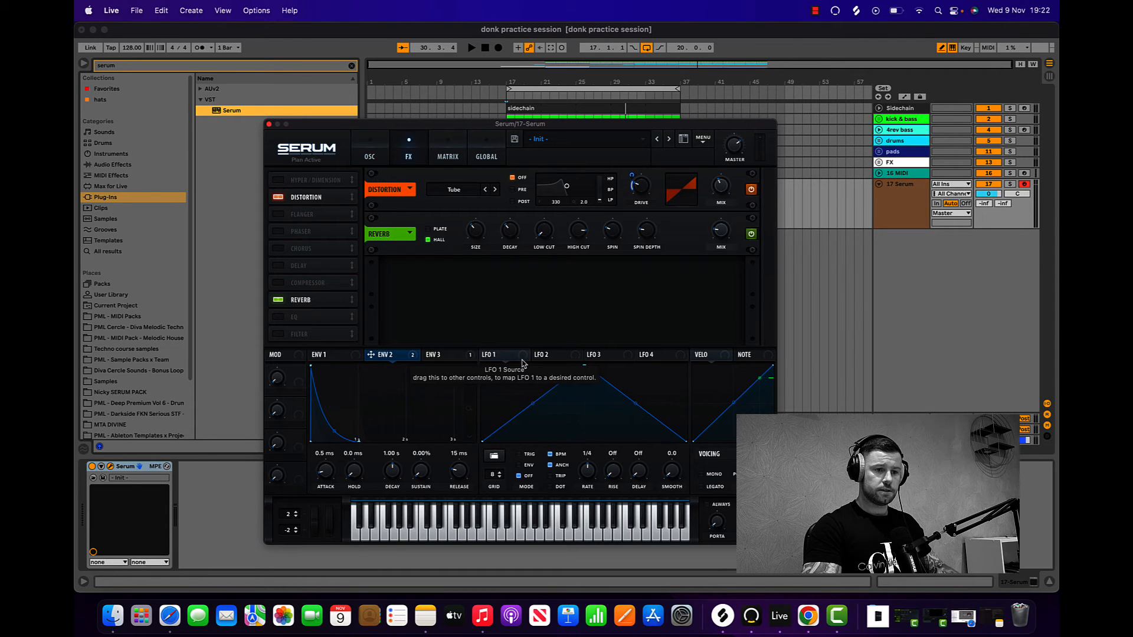
mouse_move(723, 235)
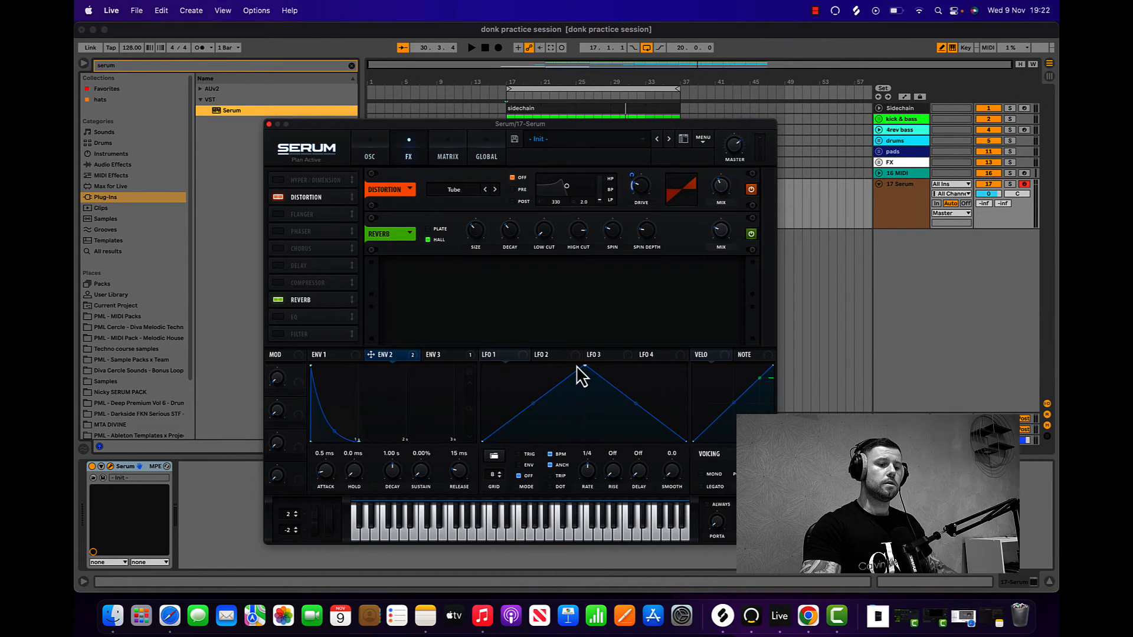
Step: Reshape LFO 1 with an earlier peak and curved rise and fall, using Env mode and a one-bar rate
left_click_drag(587, 368, 531, 368)
left_click_drag(506, 412, 518, 414)
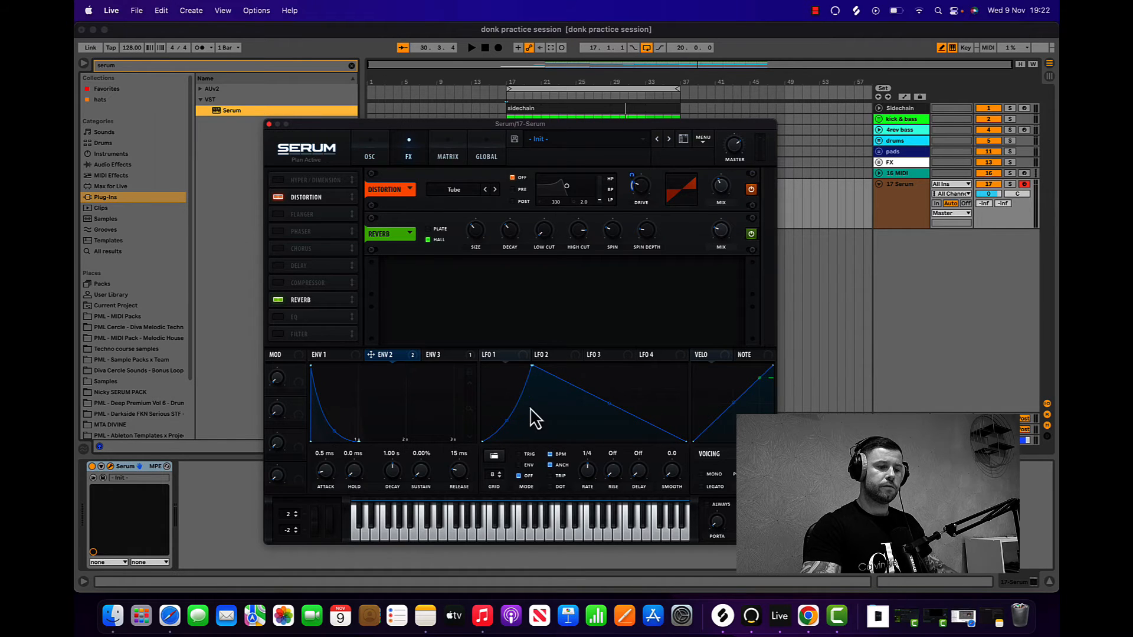
left_click_drag(611, 407, 617, 386)
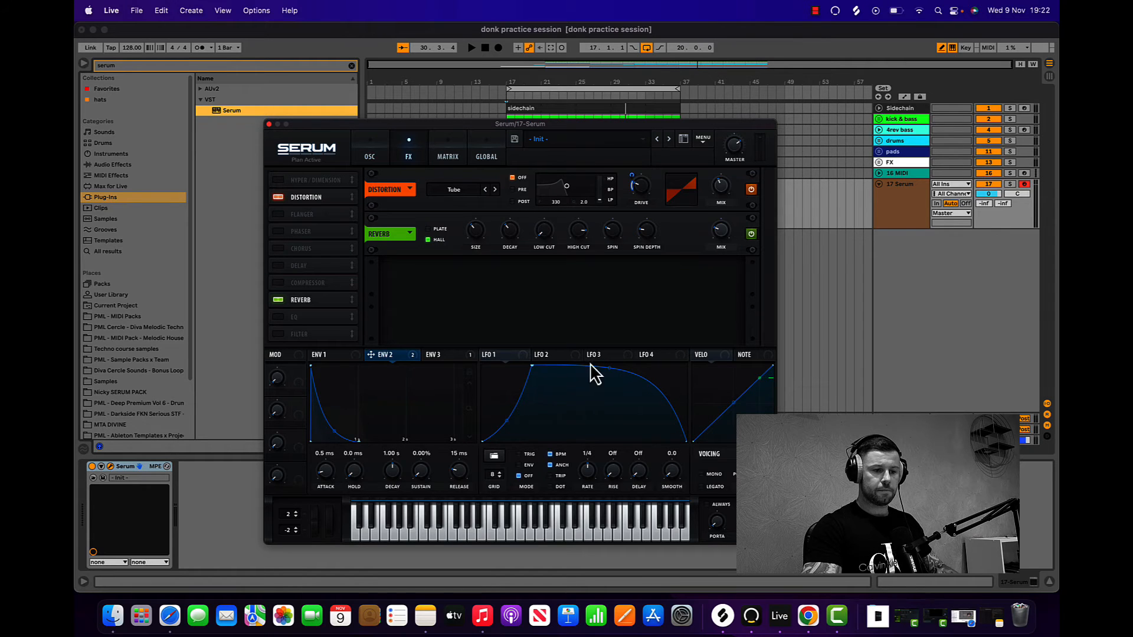
left_click(519, 466)
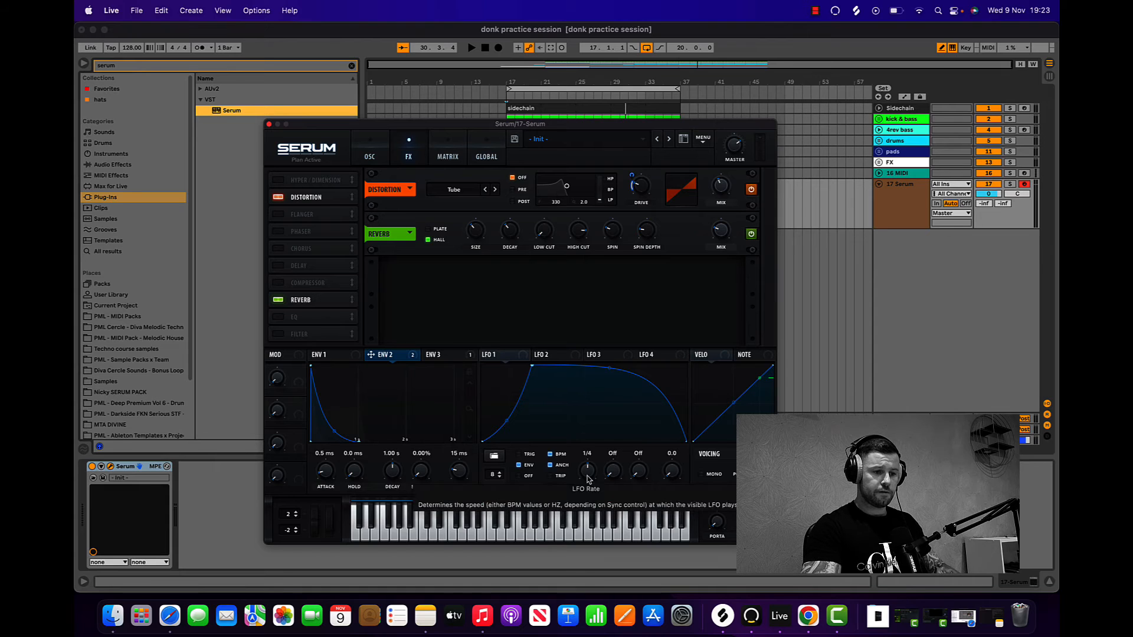
left_click_drag(588, 474, 588, 488)
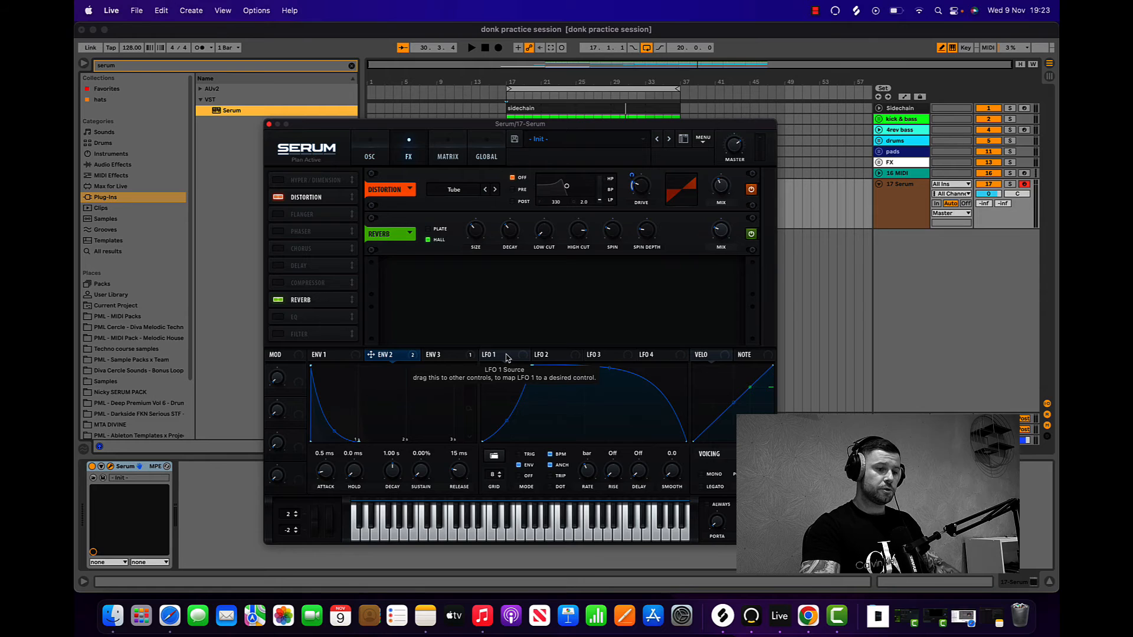
Step: Map LFO 1 to the reverb's high cut and mix
left_click_drag(507, 357, 581, 292)
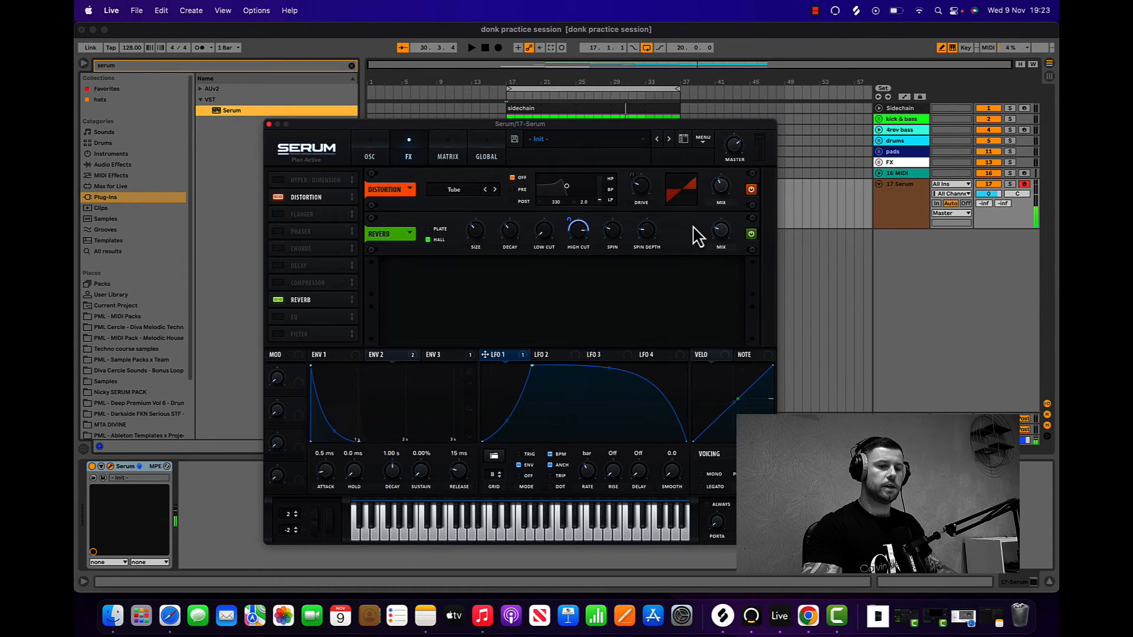
mouse_move(504, 359)
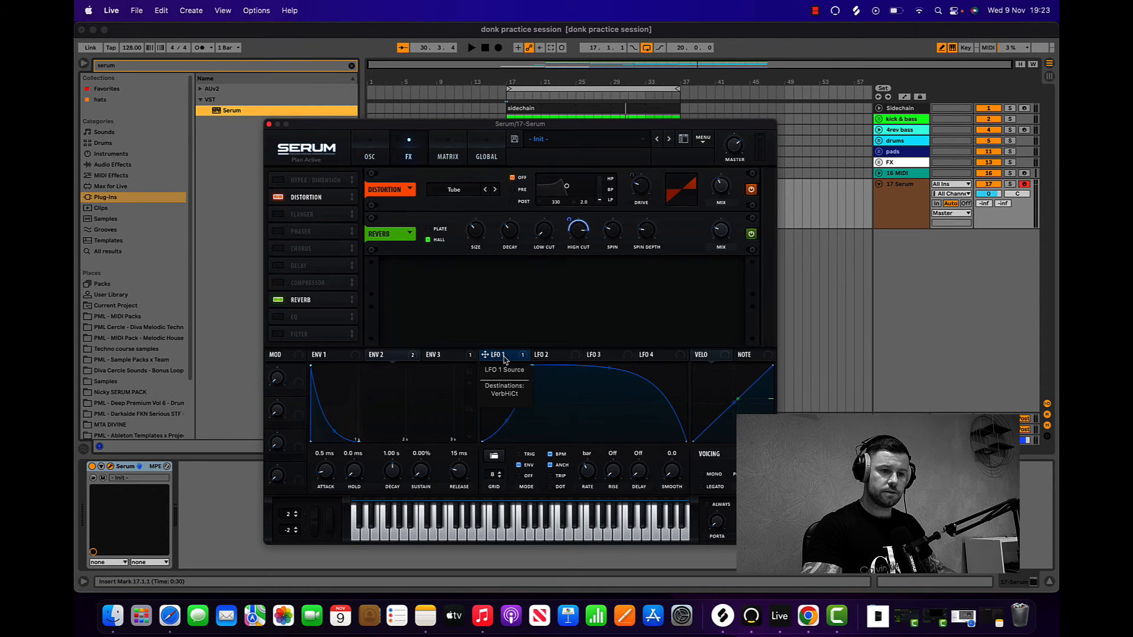
left_click_drag(505, 359, 722, 239)
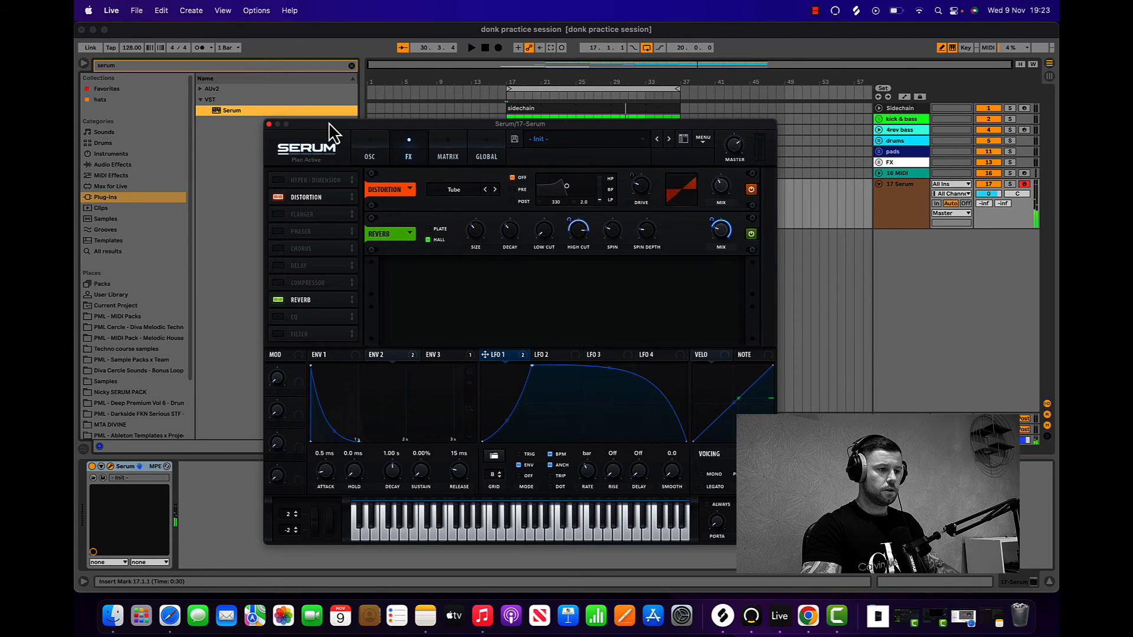
Step: Close the Serum window and move the MIDI clip from the 16 MIDI track to the 17 Serum track at bar 17
left_click(269, 125)
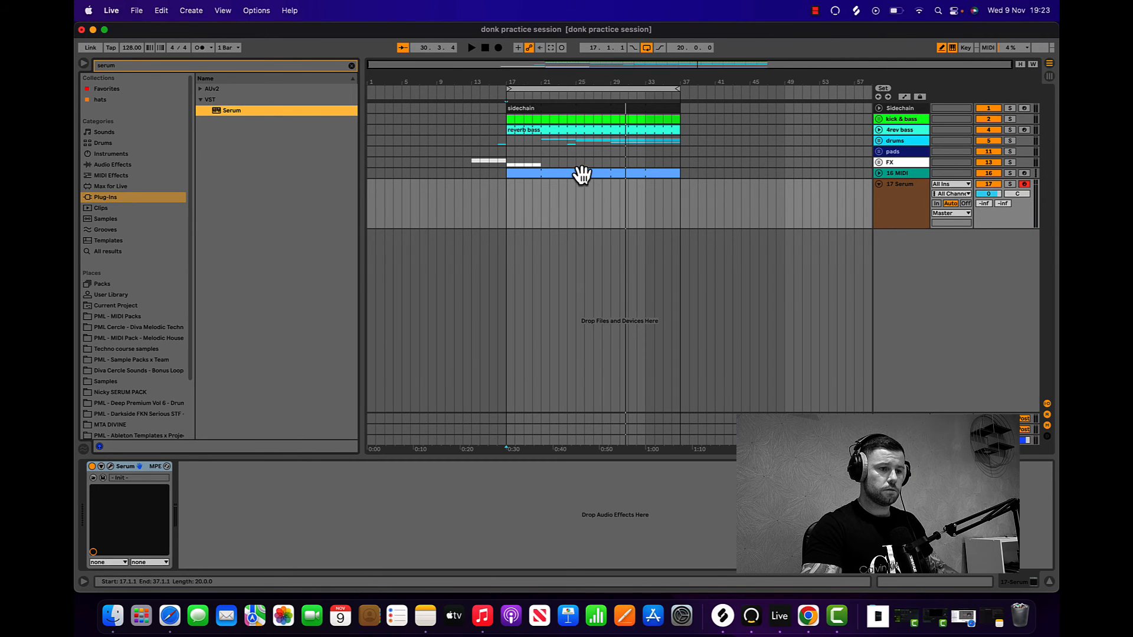
left_click_drag(581, 173, 583, 193)
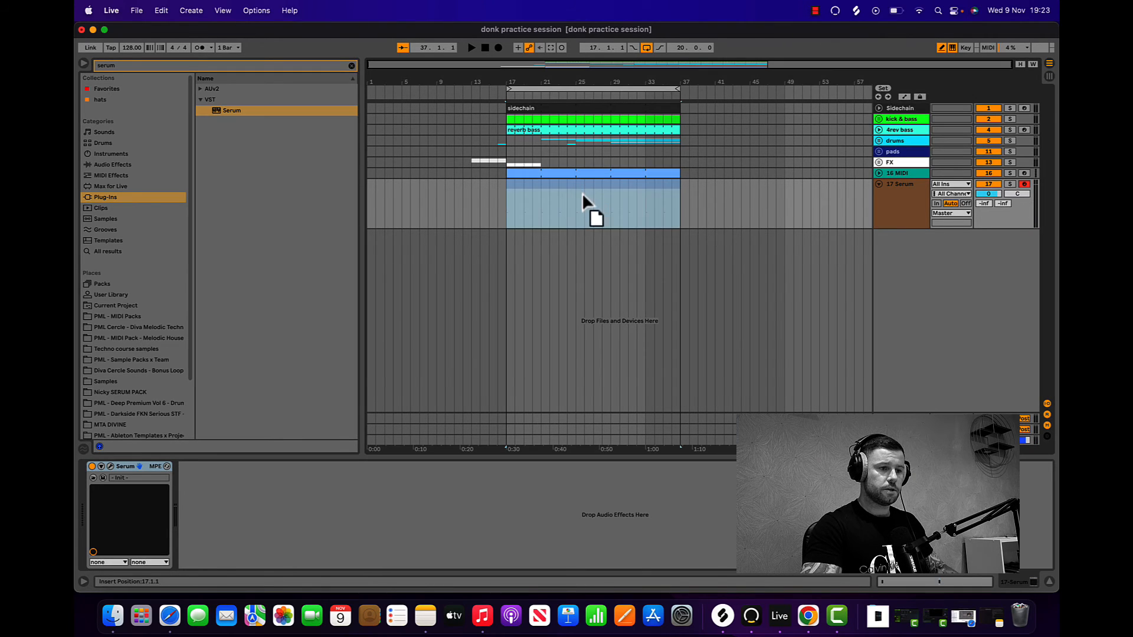
left_click(503, 150)
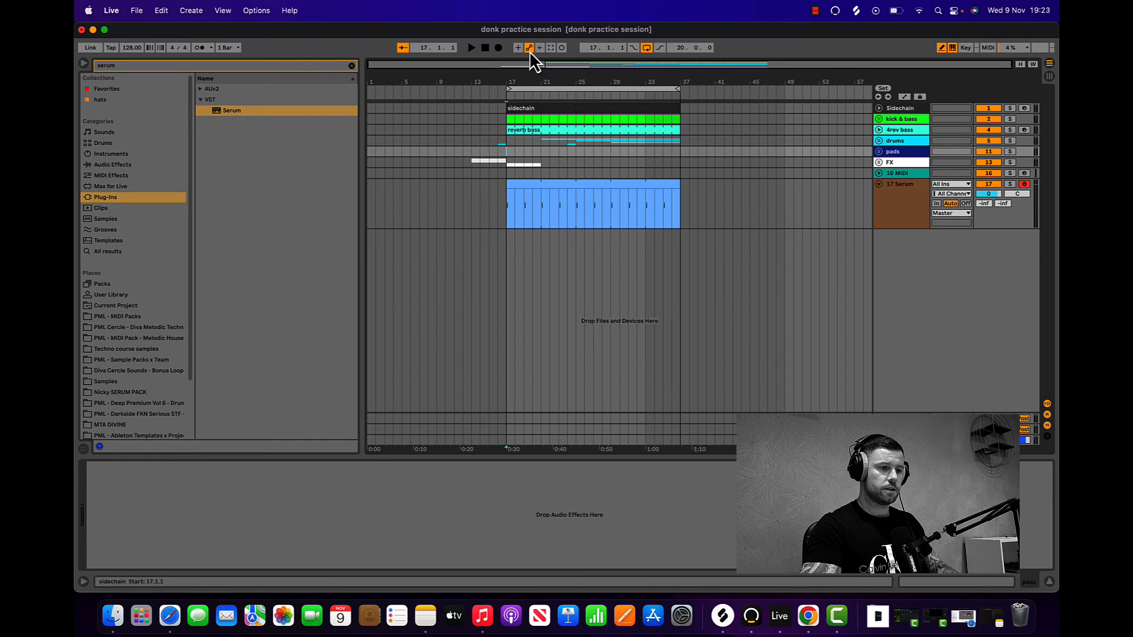
Step: Play the loop from bar 17 and lower the 17 Serum track's volume to about -6.1 dB
left_click(471, 48)
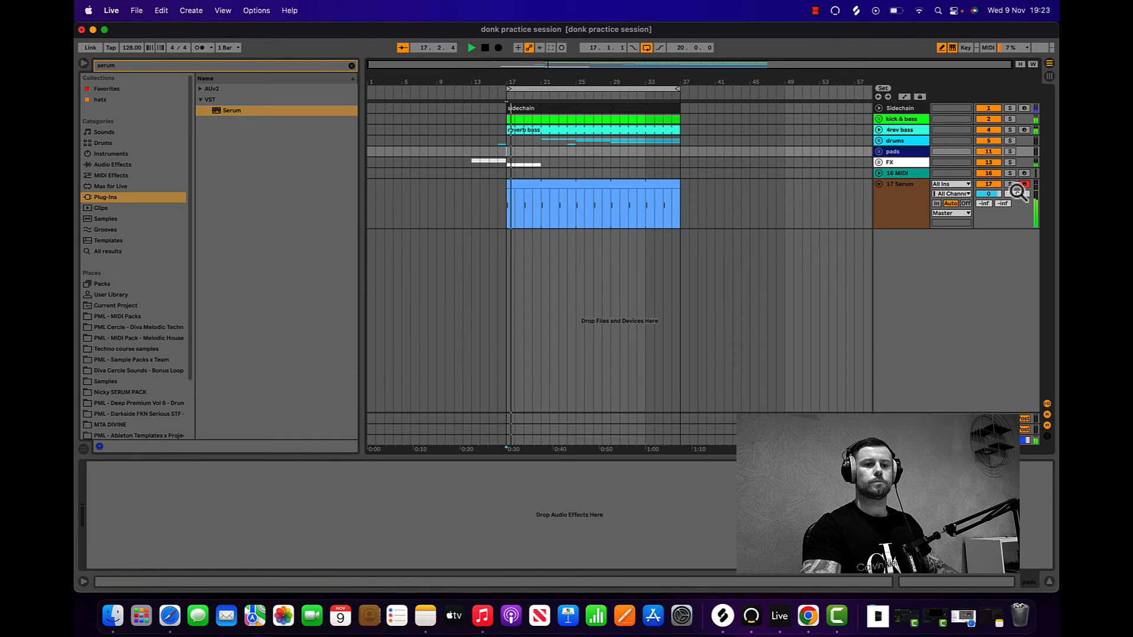
left_click_drag(988, 193, 988, 204)
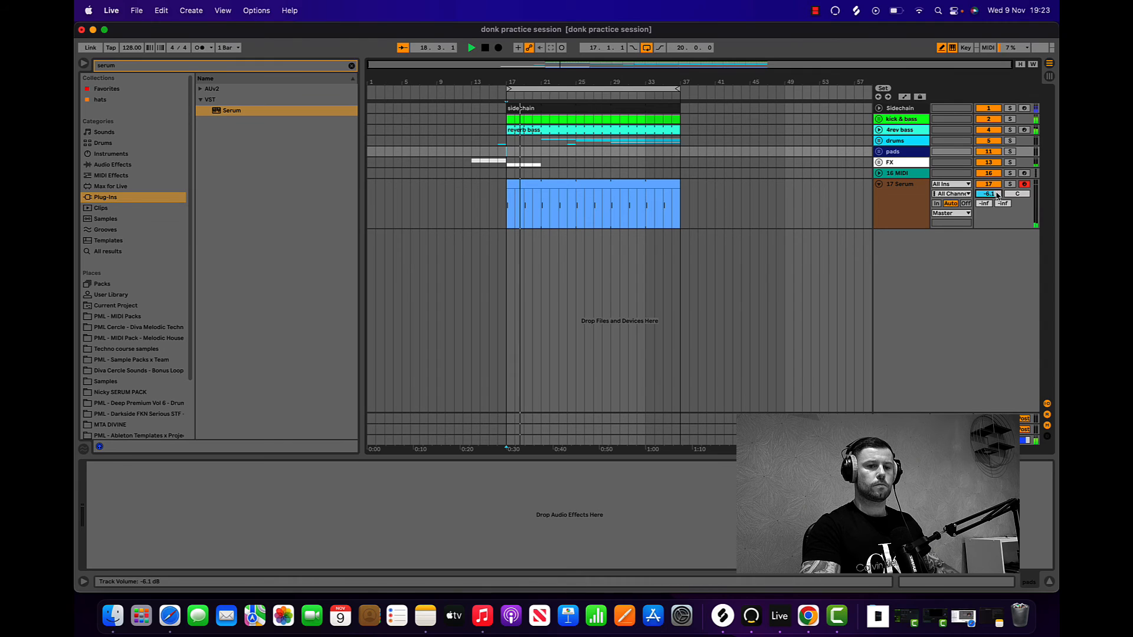